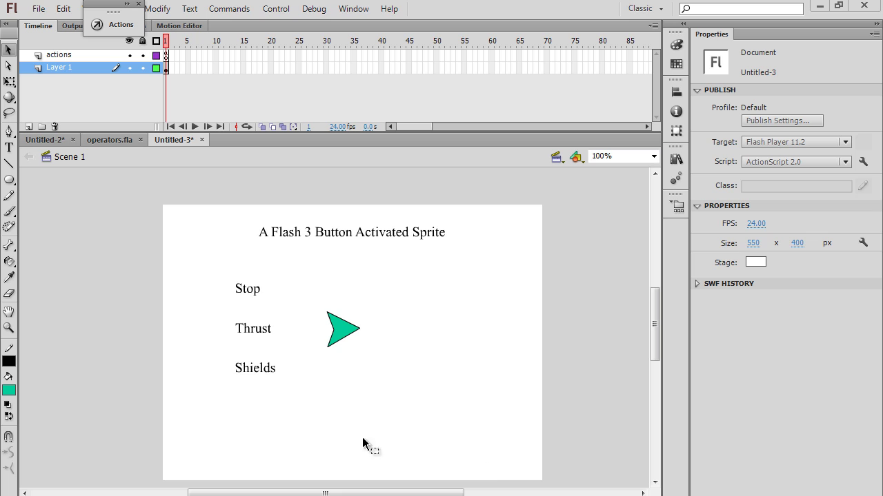
Check the ship on the stage, then test-run the movie with Ctrl+Enter.
left_click(341, 340)
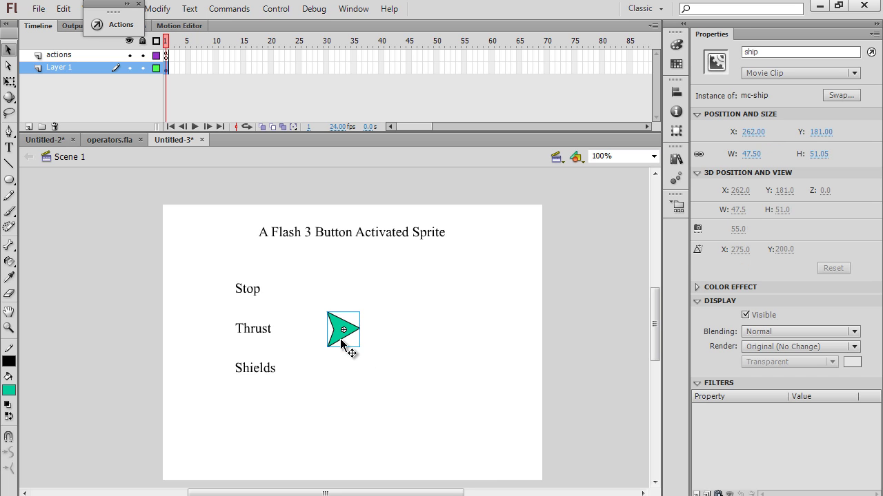
left_click(402, 339)
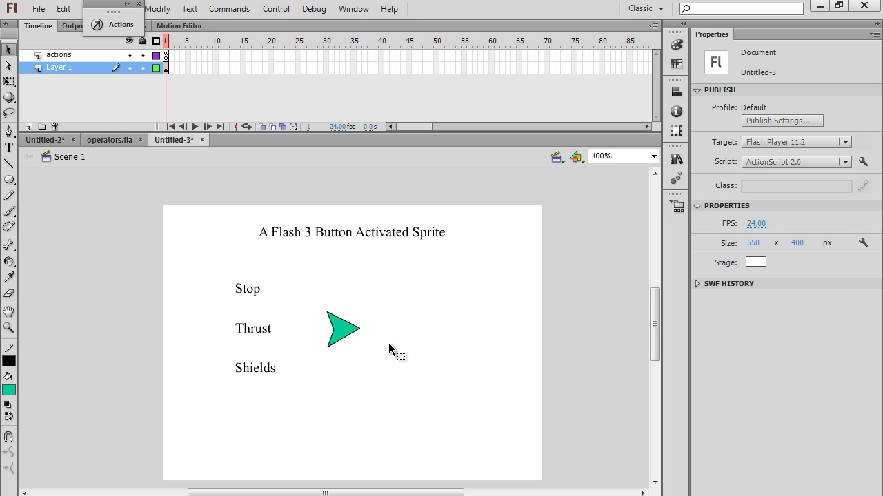
key("ctrl+Return")
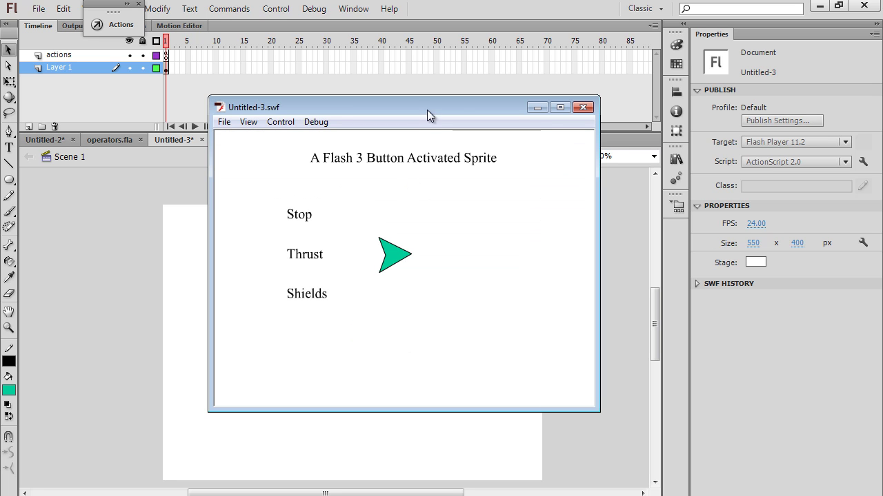
left_click_drag(427, 109, 398, 125)
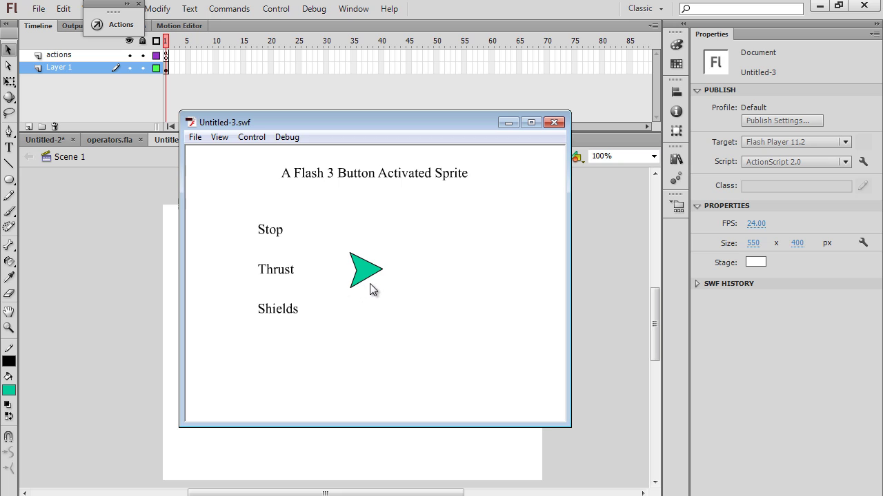
Try the Thrust, Stop and Shields buttons in the test movie, then close it.
left_click(281, 278)
left_click(277, 239)
left_click(279, 312)
left_click(274, 278)
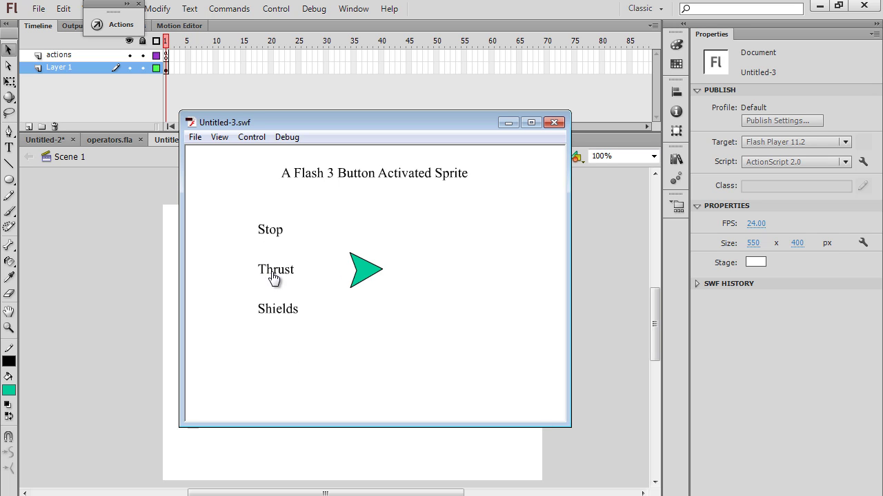
left_click(279, 316)
left_click(554, 123)
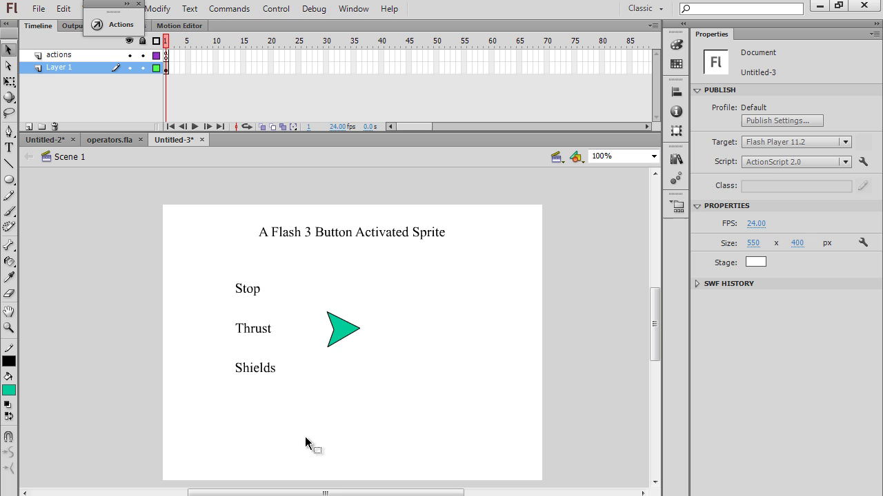
Inspect the title text and the button instance names btn2, btn1 and btn3.
left_click(346, 238)
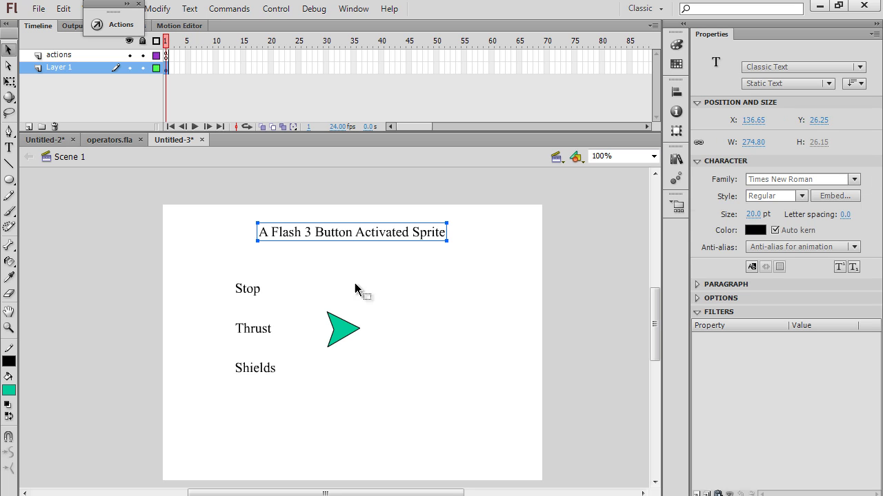
left_click(257, 295)
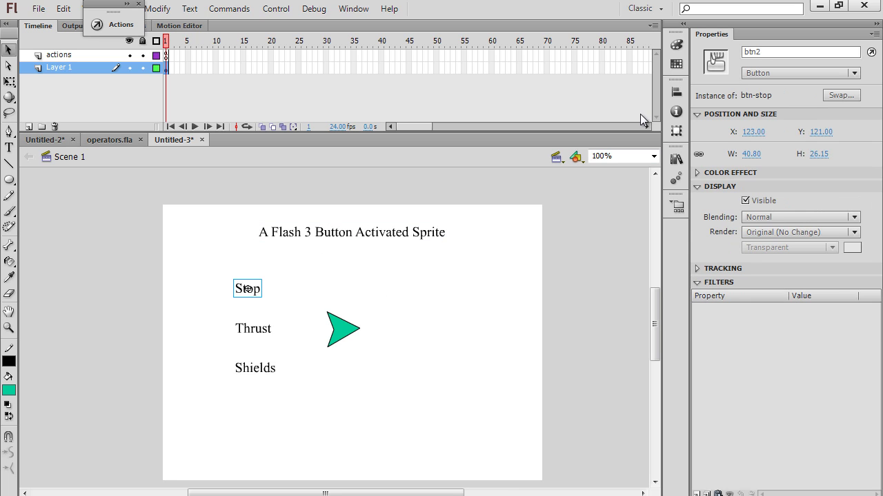
left_click(270, 334)
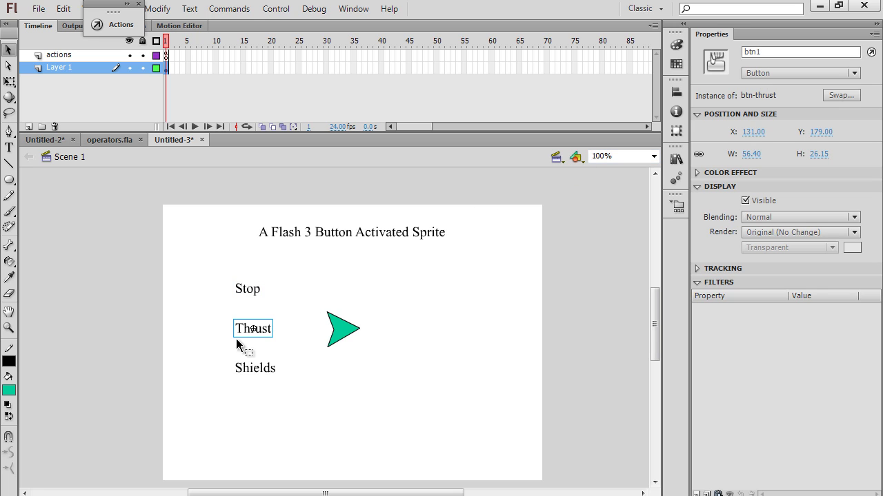
left_click(252, 375)
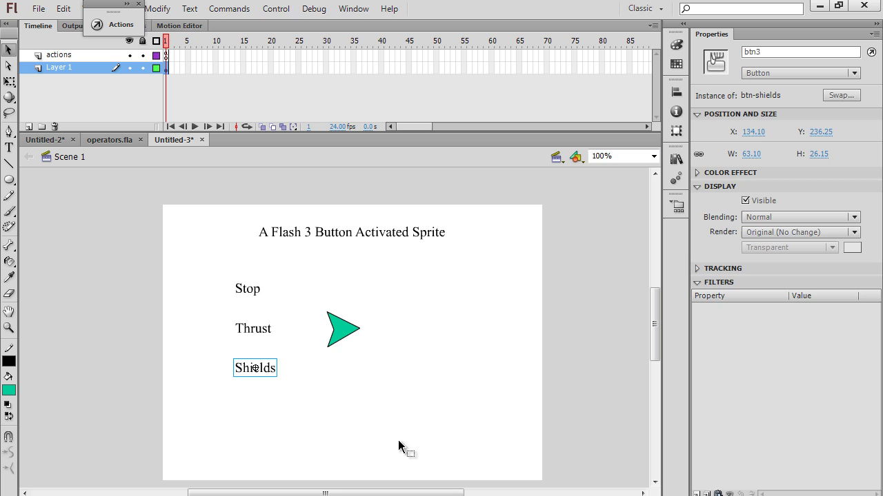
Confirm the ship clip's instance name 'ship', then open mc-ship and scrub its frames.
left_click(340, 340)
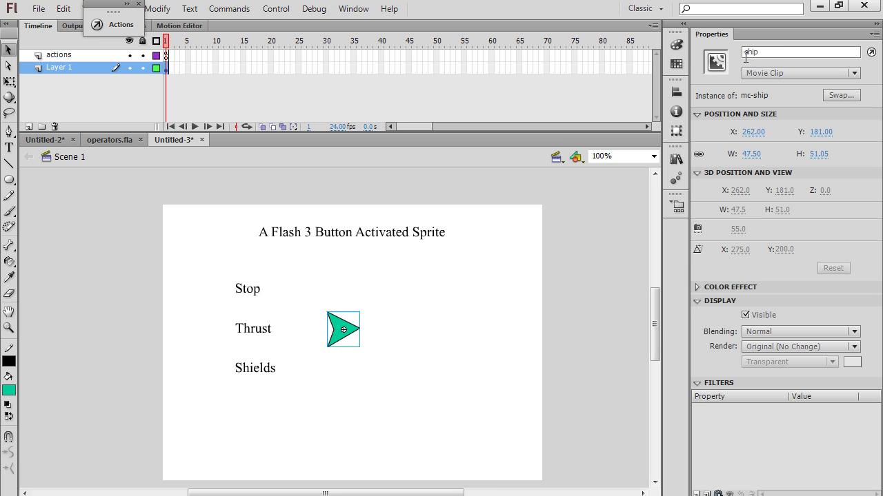
left_click(769, 54)
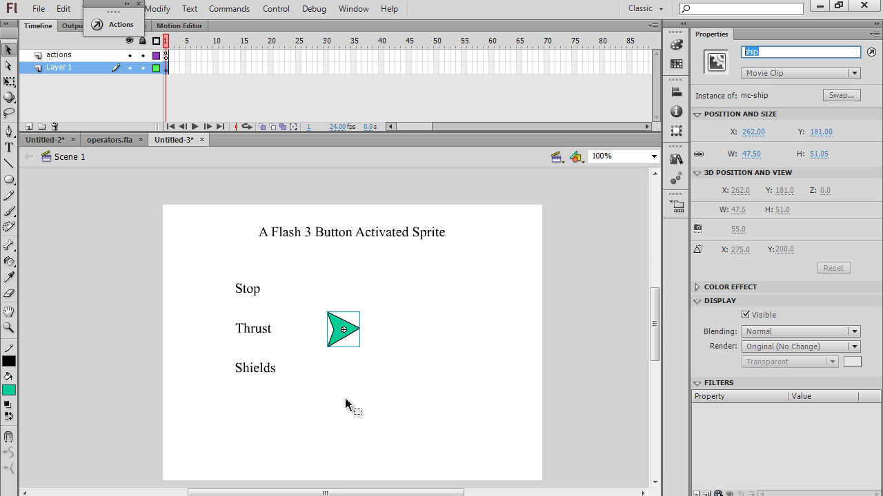
left_click(347, 404)
left_click(343, 342)
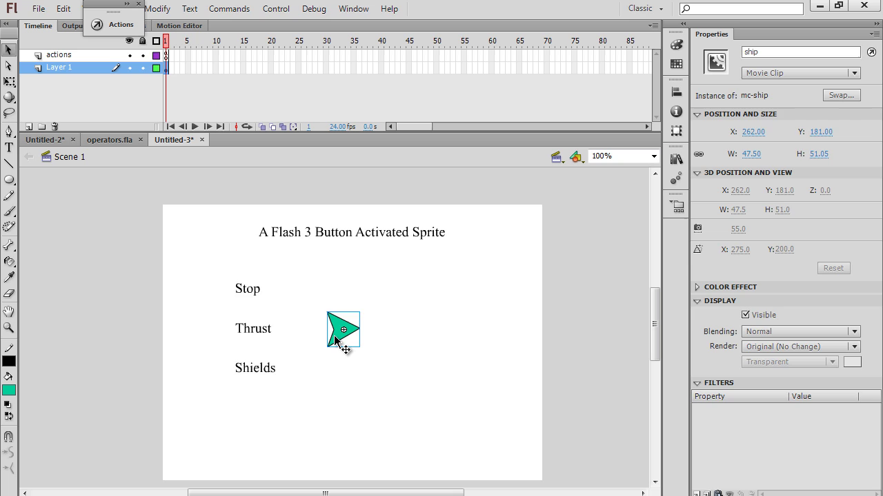
double_click(333, 335)
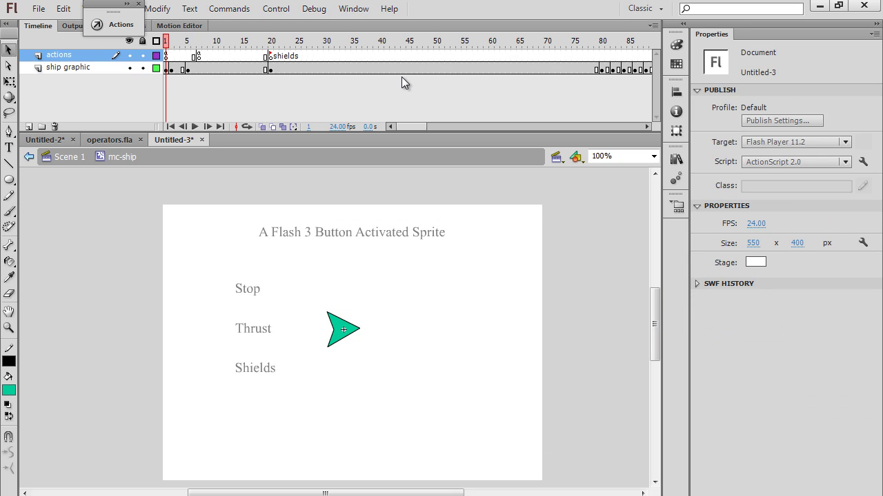
mouse_move(168, 41)
left_mouse_down()
mouse_move(371, 42)
mouse_move(166, 47)
left_mouse_up()
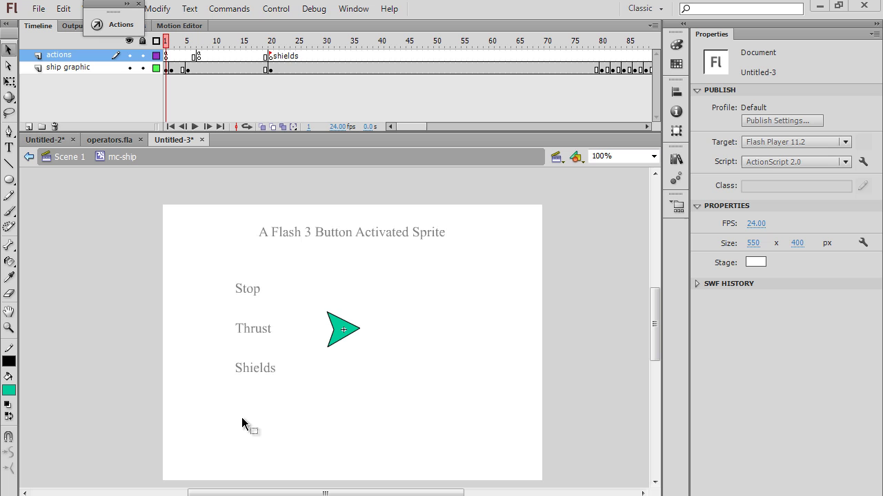
Create a new ActionScript 2.0 document and move the floating Actions panel aside.
left_click(39, 8)
left_click(55, 26)
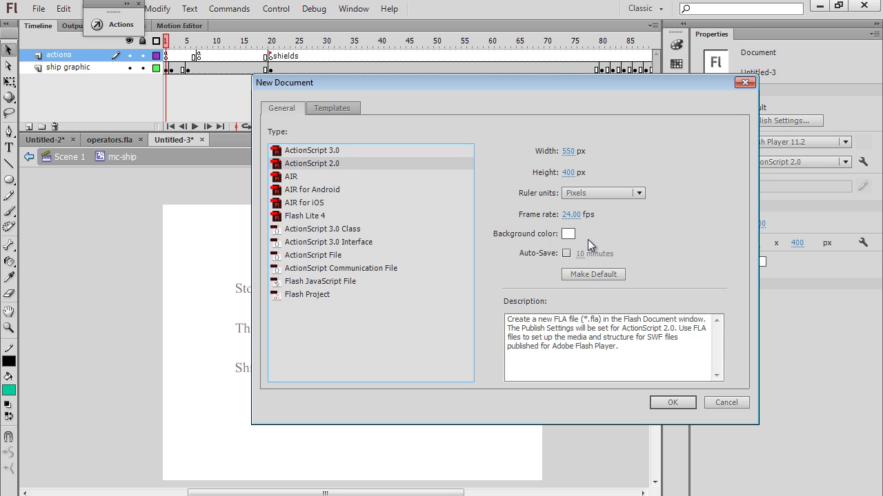
left_click(671, 403)
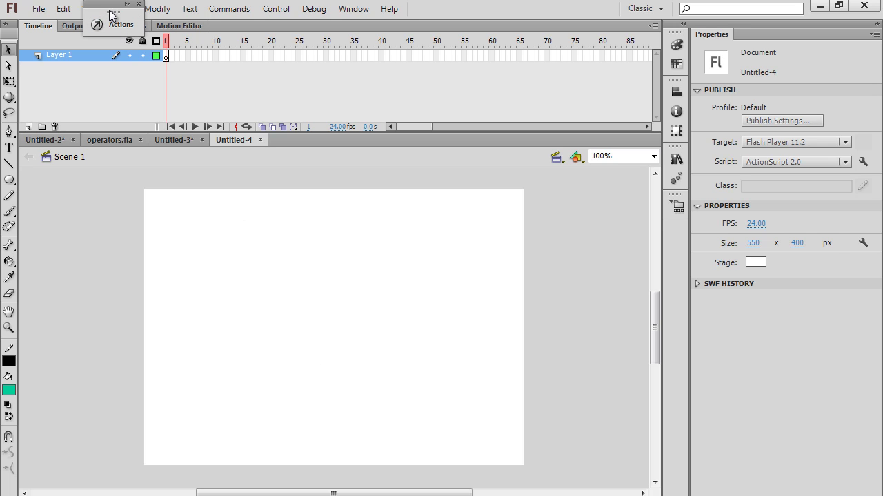
left_click_drag(106, 5, 57, 6)
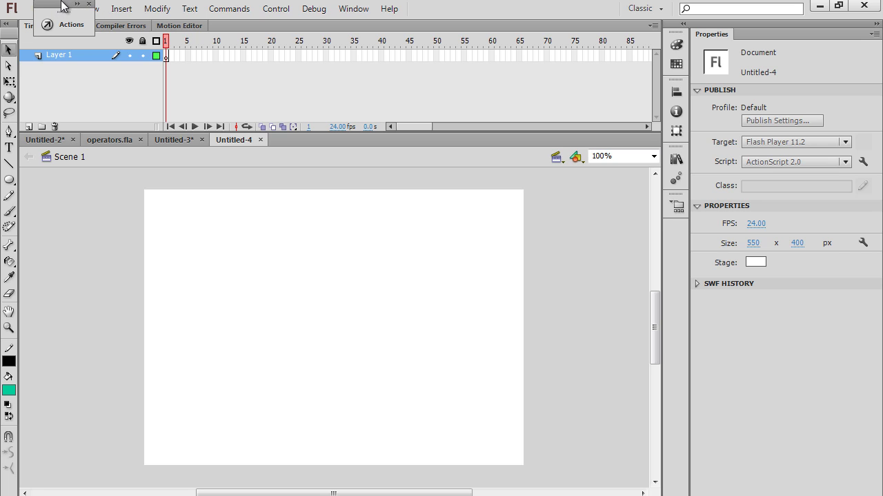
Select the Line tool, close the Actions panel, and turn on Snap to Objects.
left_click(10, 166)
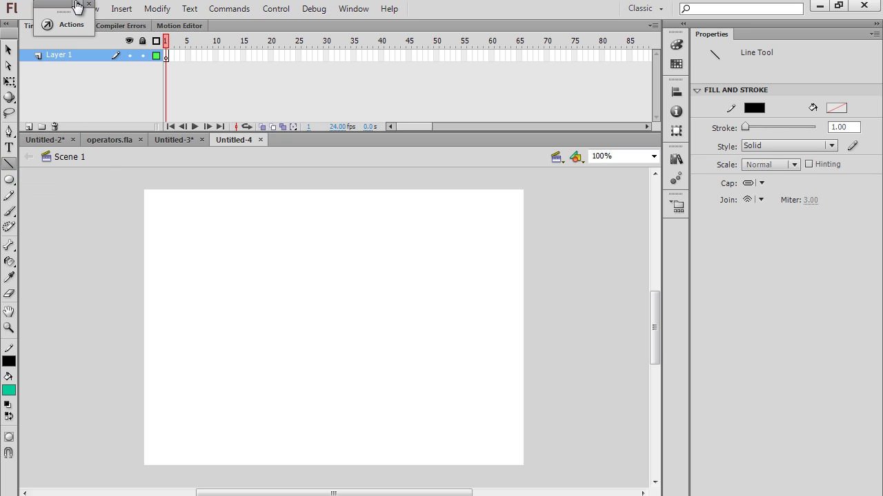
left_click(88, 4)
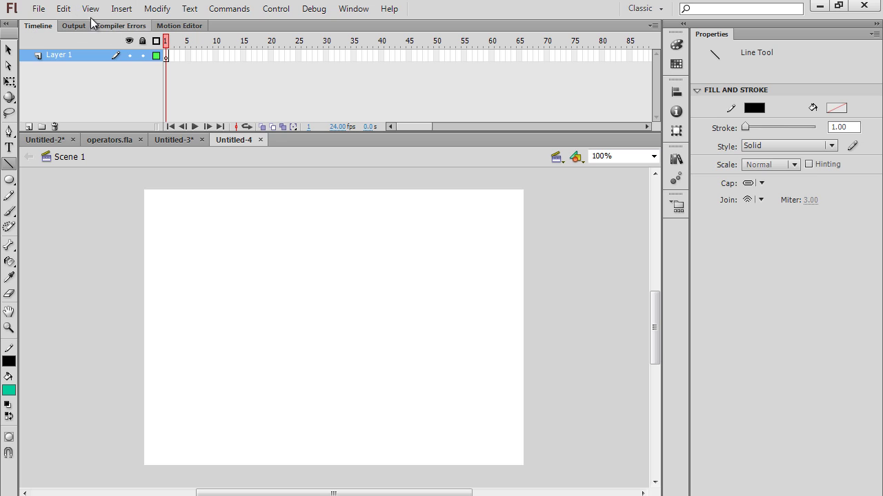
left_click(91, 8)
mouse_move(127, 180)
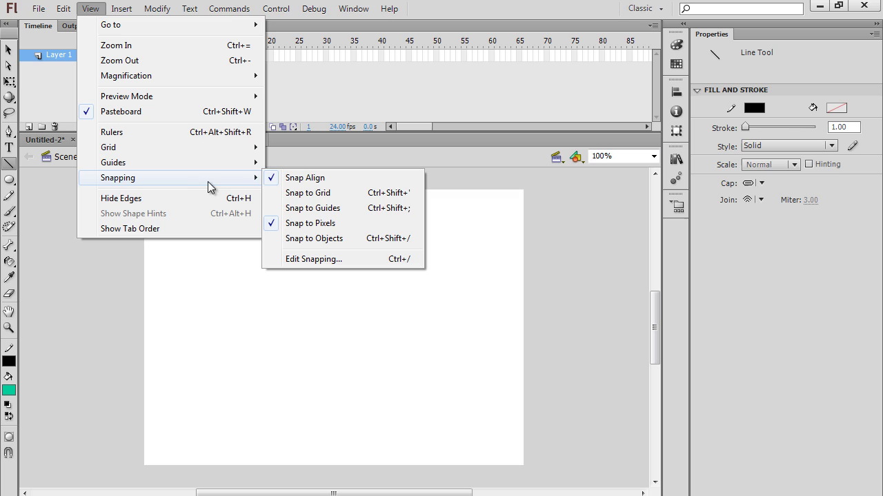
left_click(312, 240)
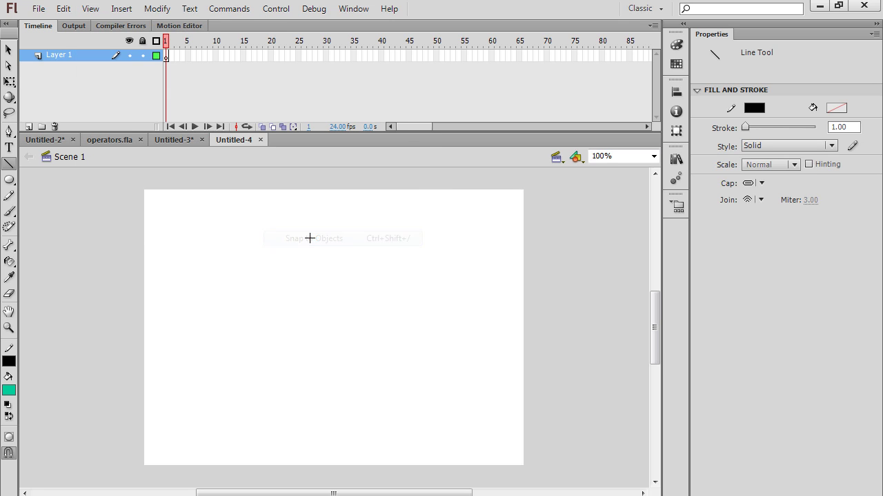
left_click(90, 9)
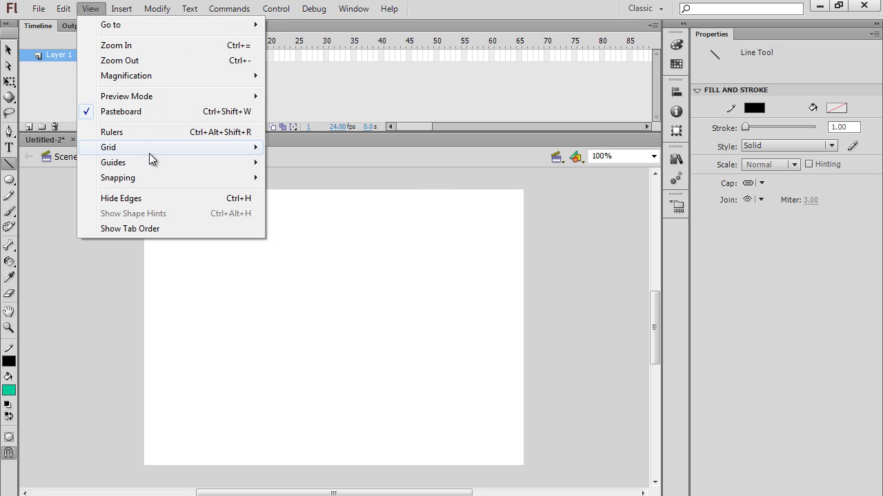
mouse_move(153, 183)
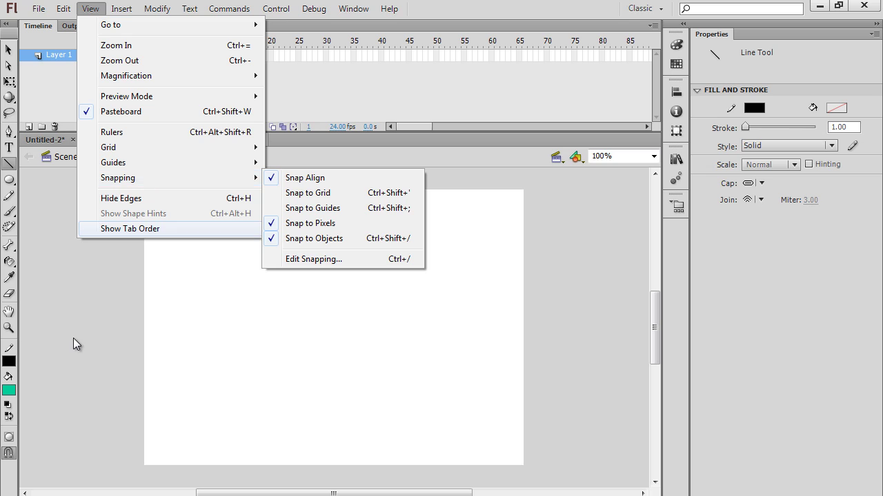
Draw a closed arrowhead outline from four straight strokes and zoom to 200%.
left_click(9, 166)
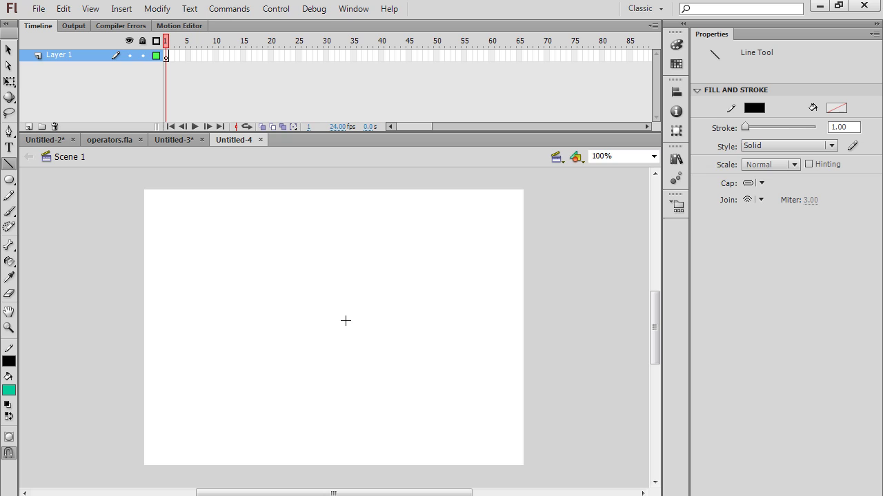
left_click_drag(345, 321, 323, 333)
mouse_move(323, 333)
left_mouse_down()
mouse_move(331, 314)
mouse_move(321, 306)
left_mouse_up()
left_click_drag(321, 306, 326, 325)
left_click_drag(326, 324, 322, 334)
left_click(9, 329)
left_click(333, 330)
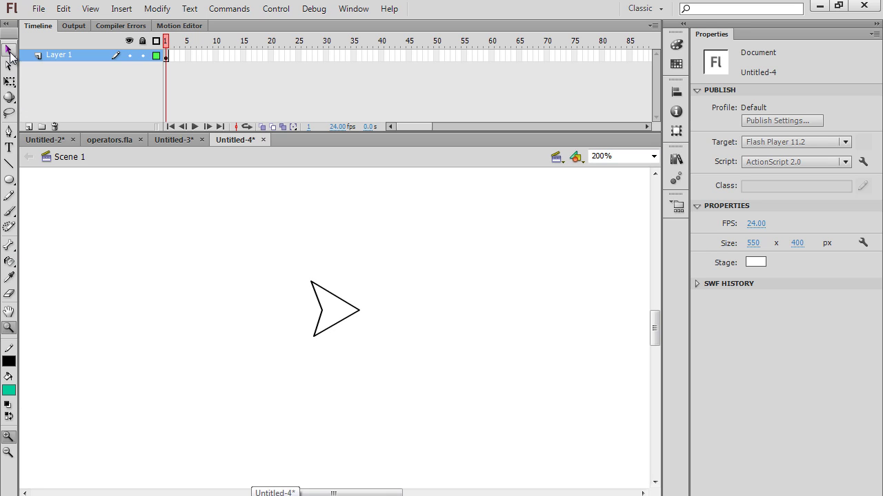
Drag the arrow outline's top and bottom corner points slightly with the Selection tool.
left_click(9, 51)
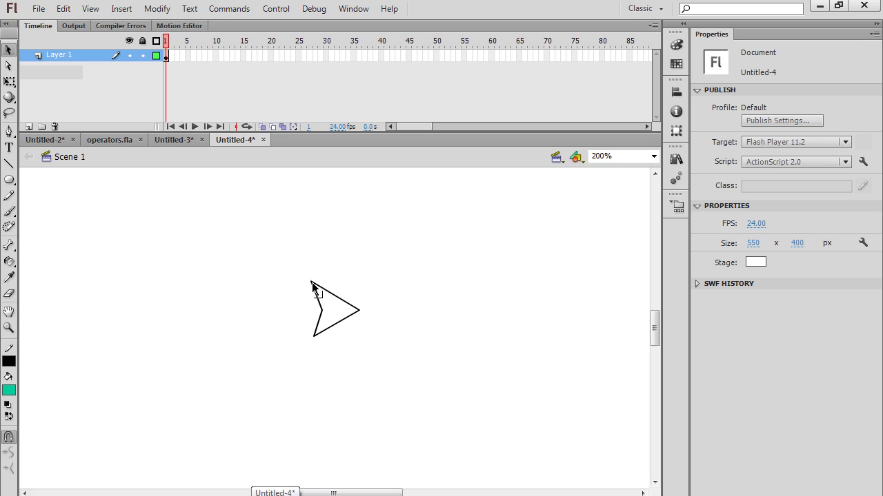
left_click_drag(311, 287, 313, 290)
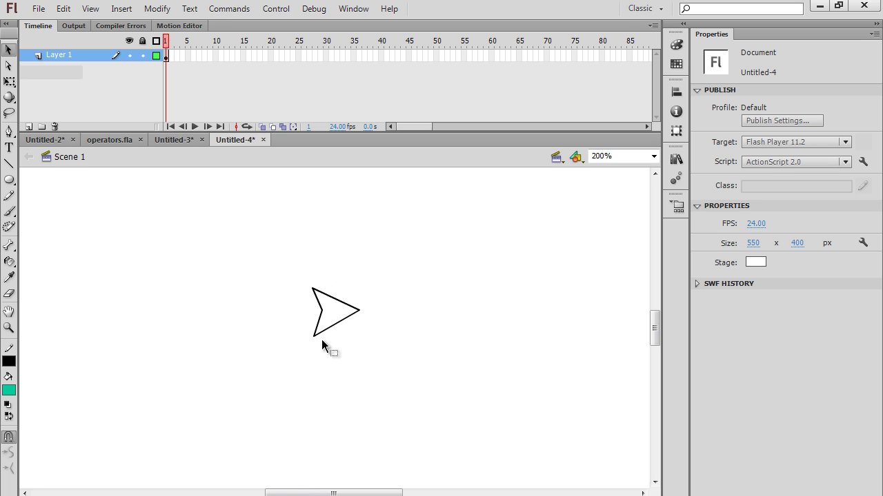
mouse_move(314, 336)
left_mouse_down()
mouse_move(310, 329)
mouse_move(313, 335)
left_mouse_up()
left_click_drag(312, 290, 309, 284)
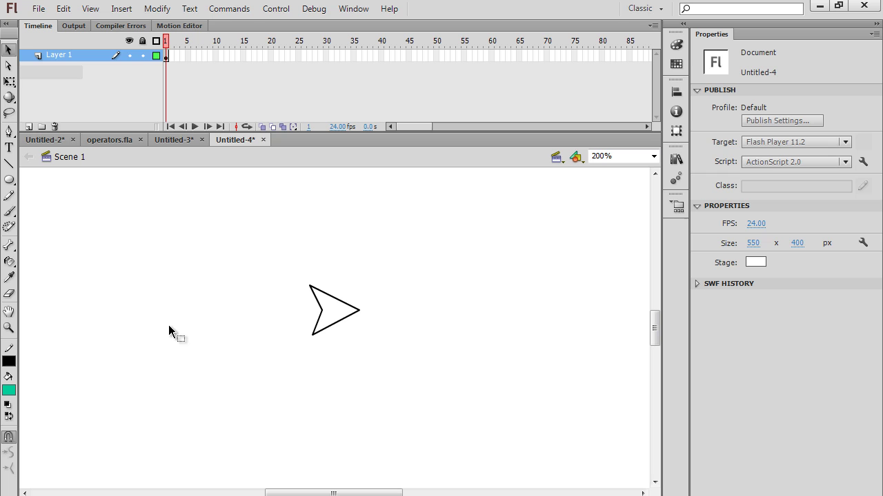
Show rulers, align the arrow's bottom corner to a vertical guide, then remove the guide.
left_click(353, 9)
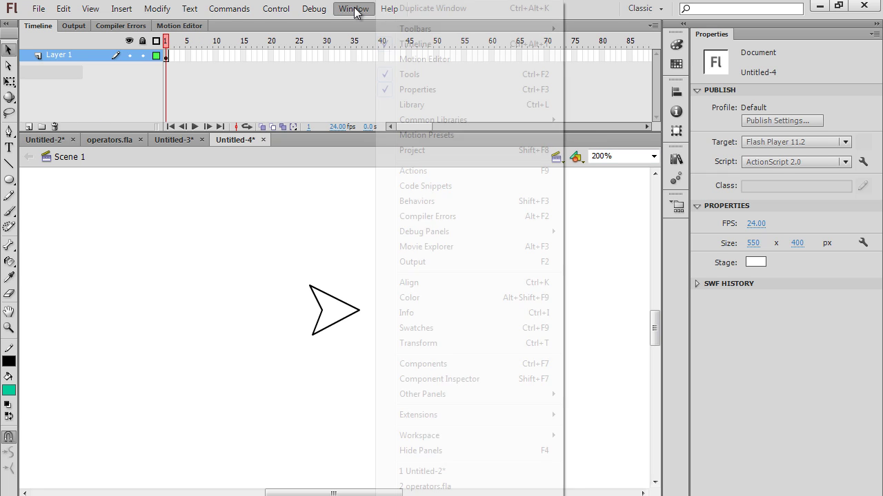
mouse_move(94, 14)
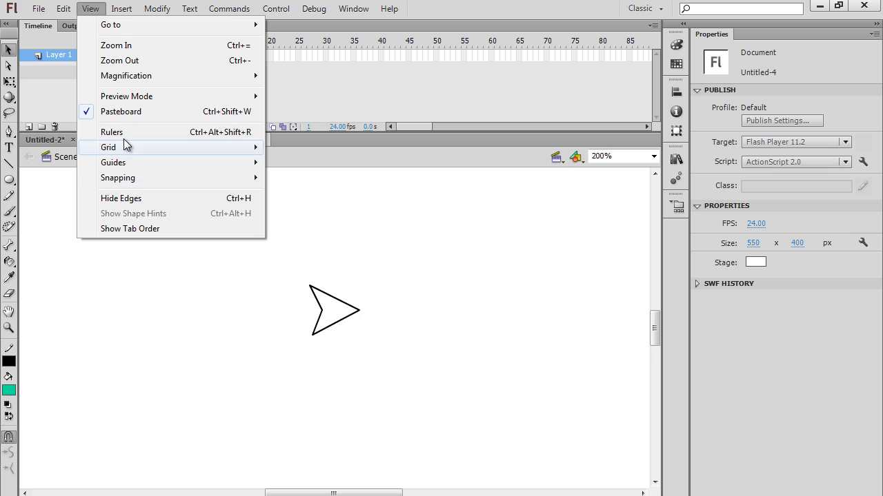
left_click(123, 133)
left_click_drag(28, 236, 320, 243)
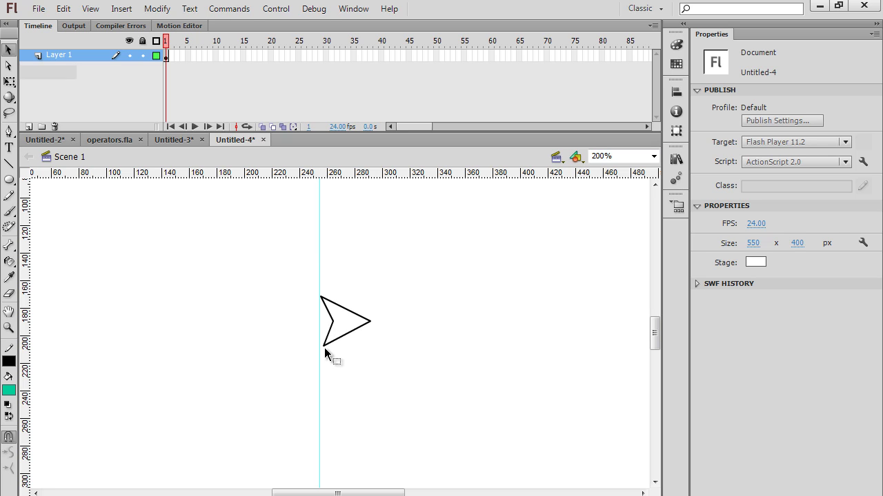
left_click_drag(324, 347, 320, 346)
left_click_drag(319, 253, 28, 255)
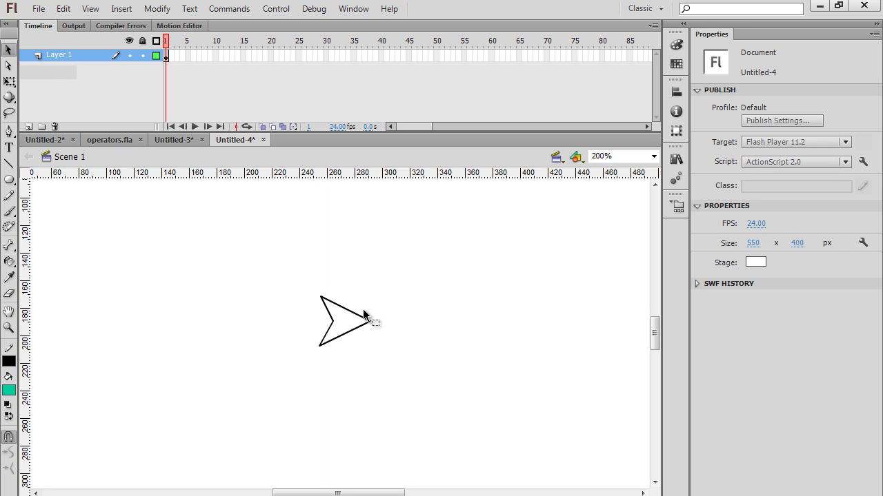
Fill the arrow outline with green using the Paint Bucket tool.
left_click(9, 262)
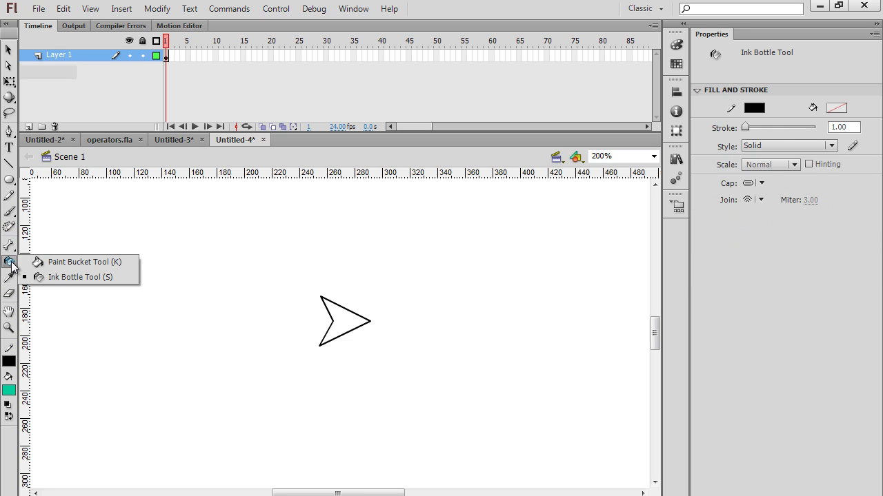
left_click(67, 265)
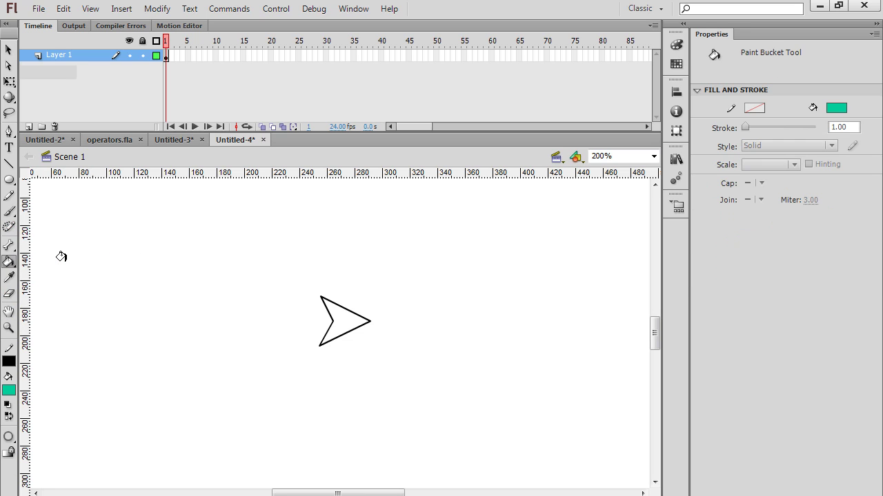
left_click(10, 391)
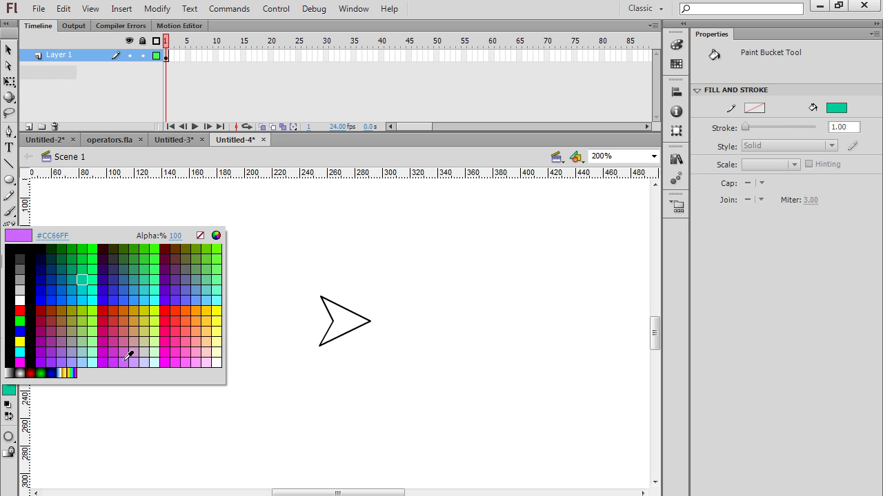
left_click(78, 266)
left_click(337, 314)
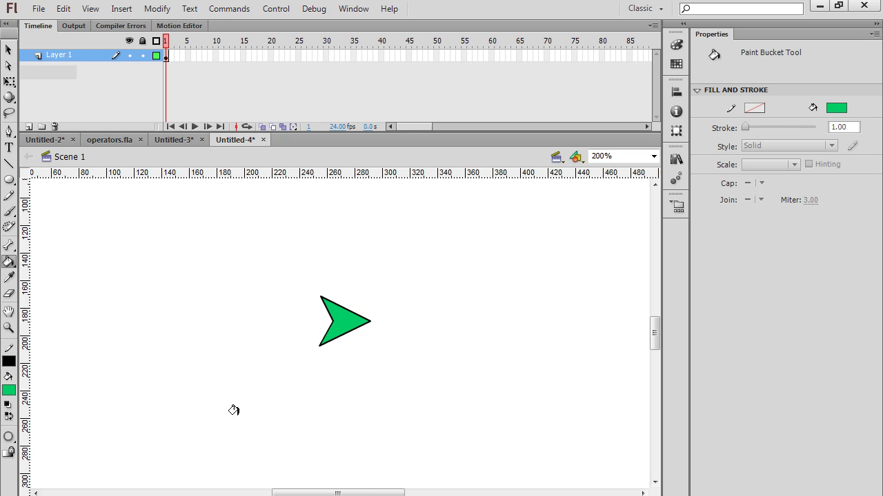
left_click(9, 50)
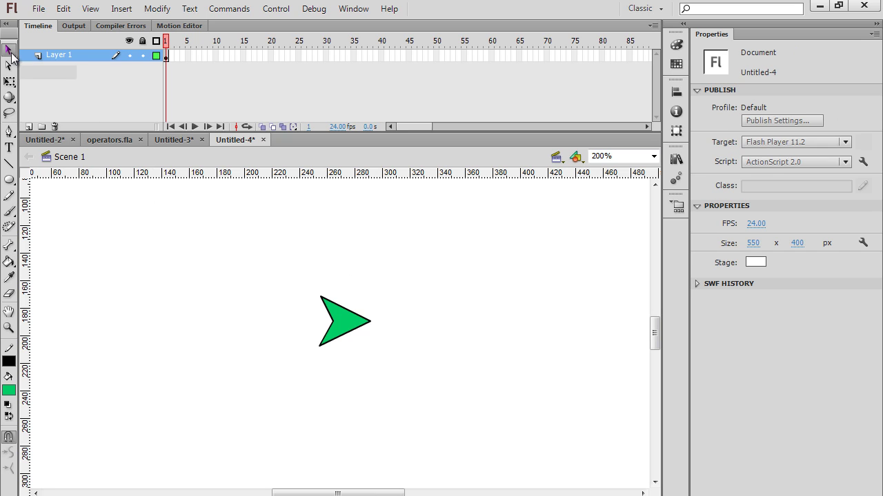
Marquee-select the whole arrow, both green fill and outline.
left_click(345, 329)
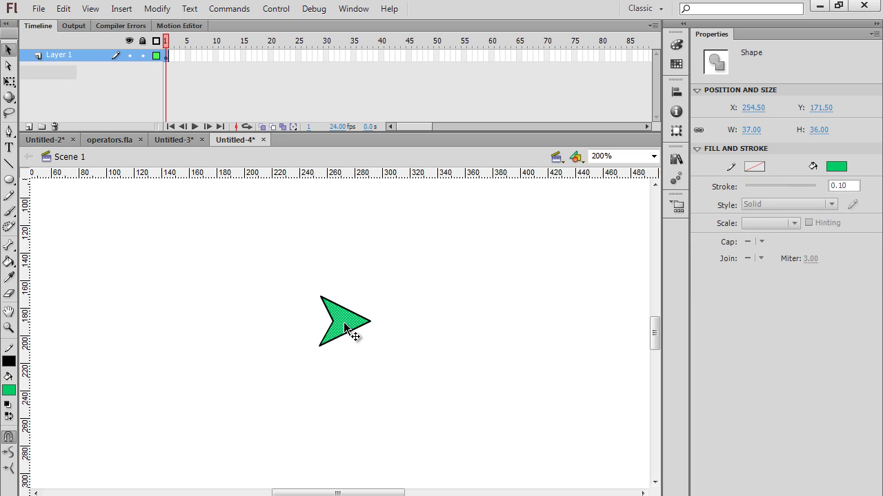
double_click(345, 329)
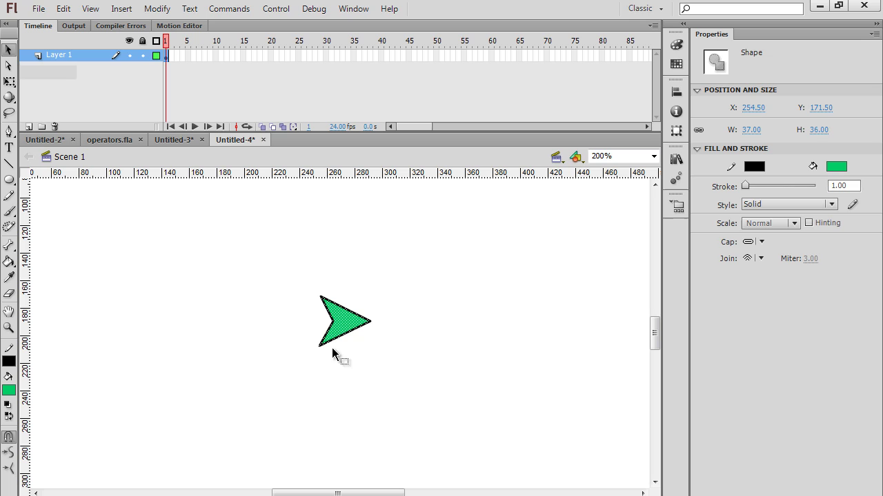
left_click(292, 302)
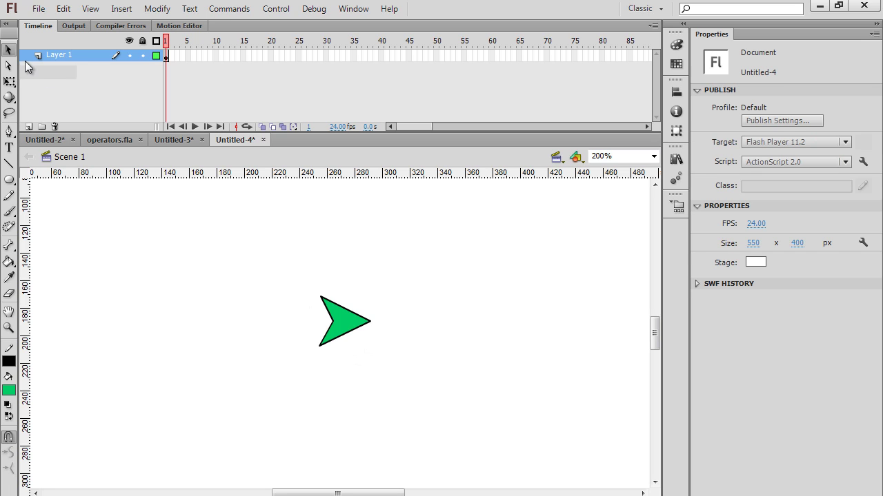
left_click_drag(297, 275, 395, 386)
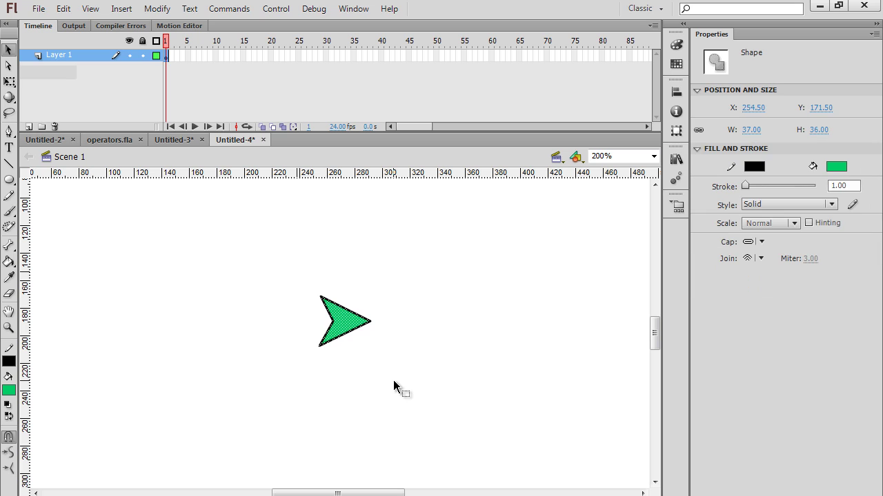
Convert the selected arrow to a Movie Clip symbol named mc-ship.
left_click(156, 9)
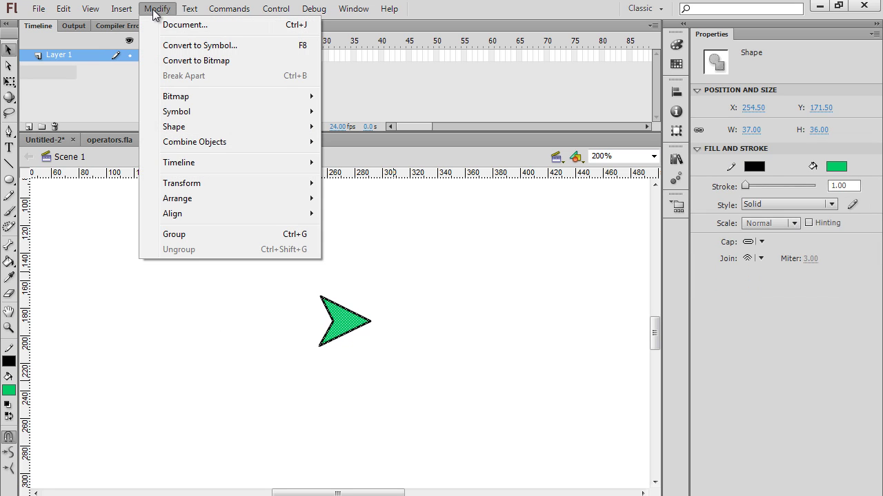
left_click(183, 46)
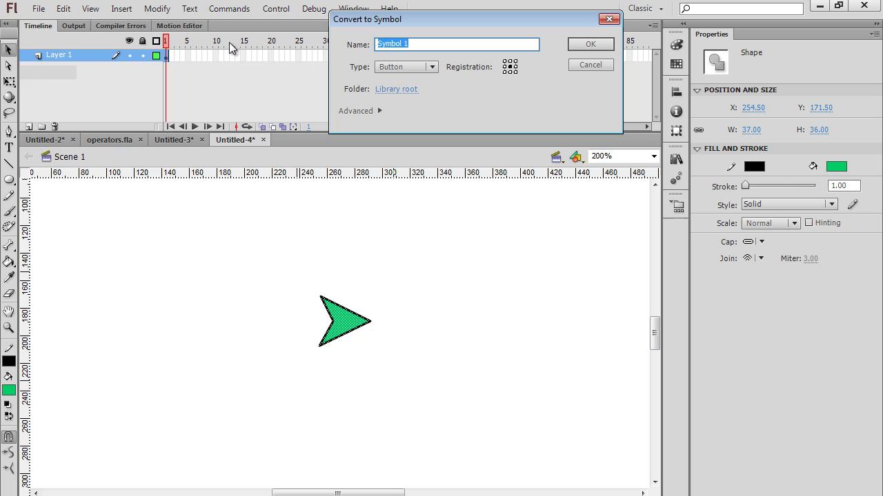
left_click(432, 67)
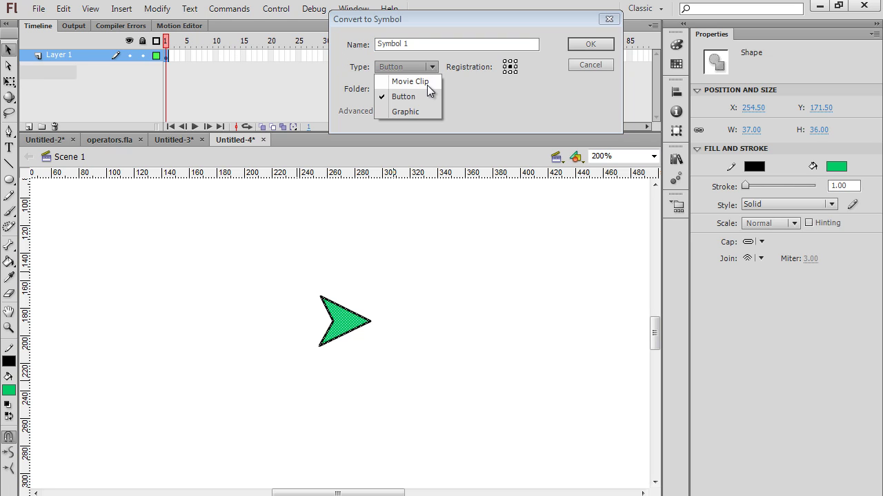
left_click(423, 83)
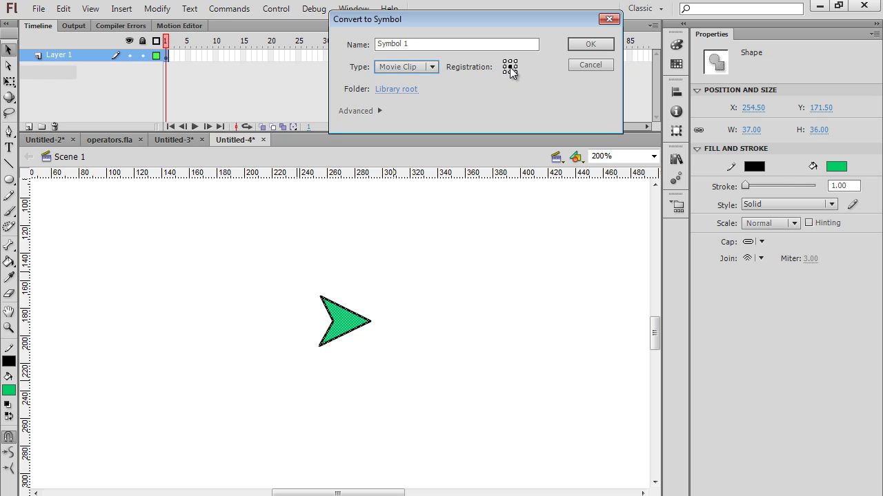
left_click_drag(412, 44, 352, 51)
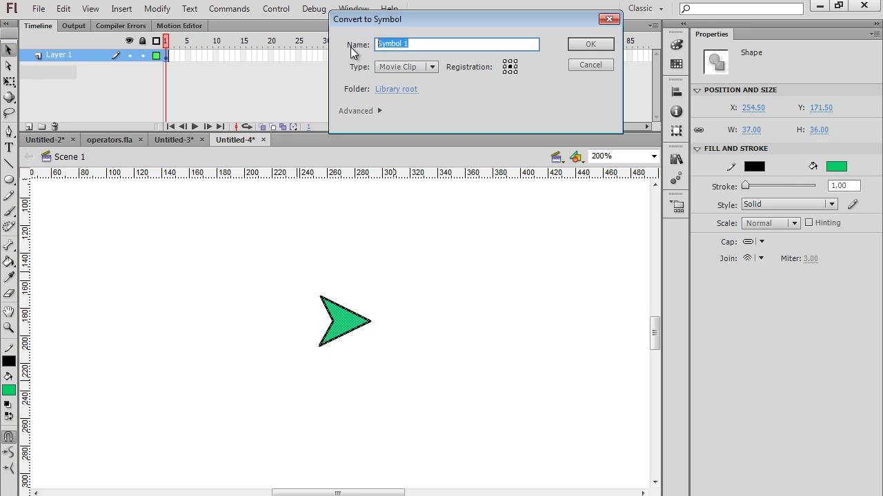
type("mc-ship")
key("Return")
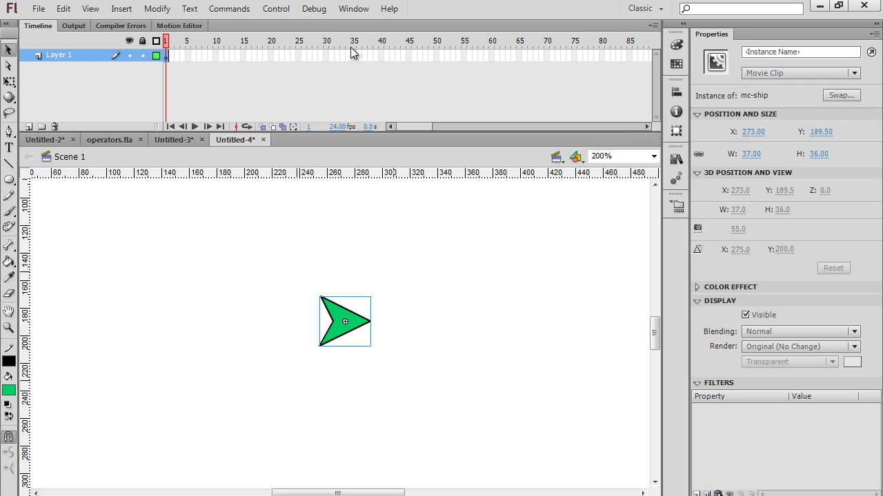
Enter 'ship' as the mc-ship clip's instance name in Properties and verify it.
left_click(327, 285)
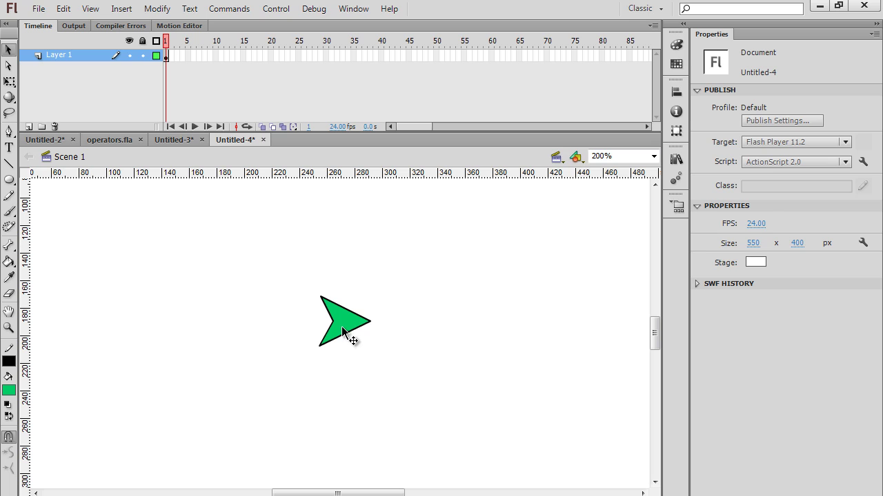
left_click(341, 326)
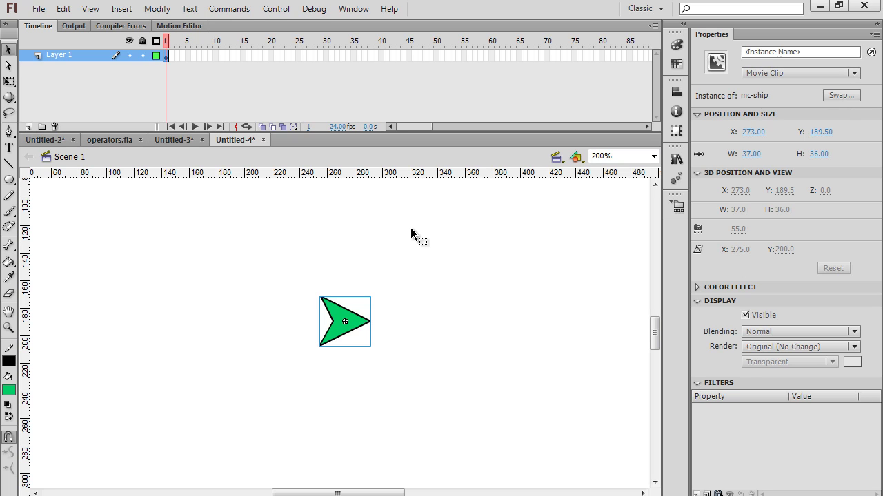
left_click(751, 54)
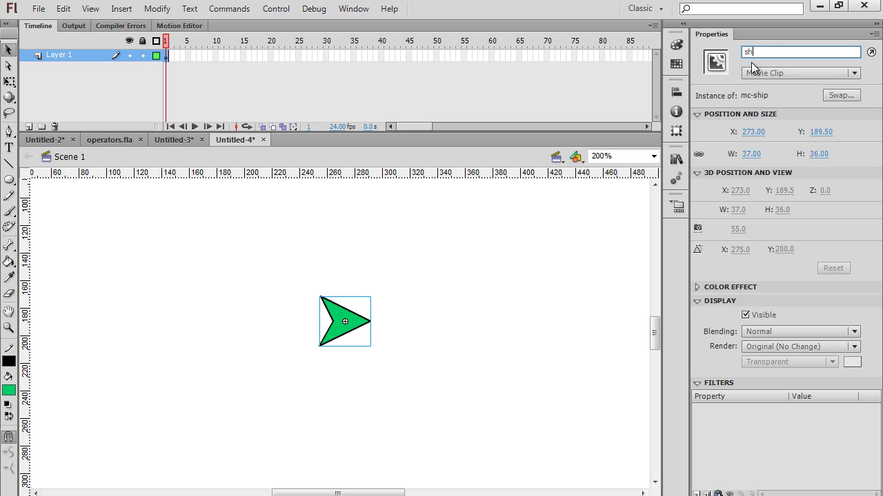
key("Return")
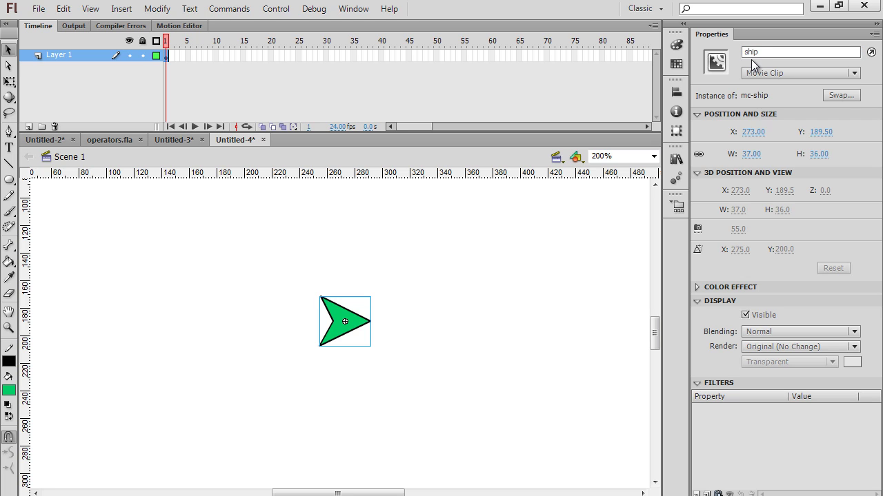
left_click(416, 303)
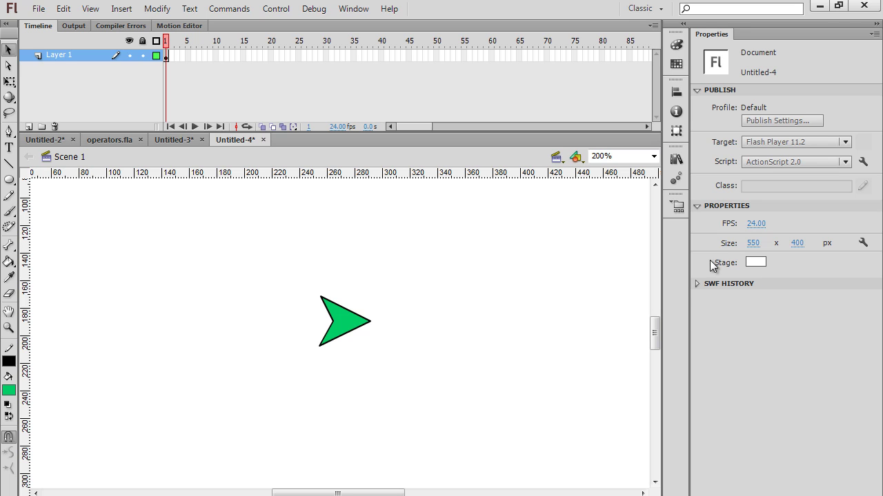
left_click(364, 322)
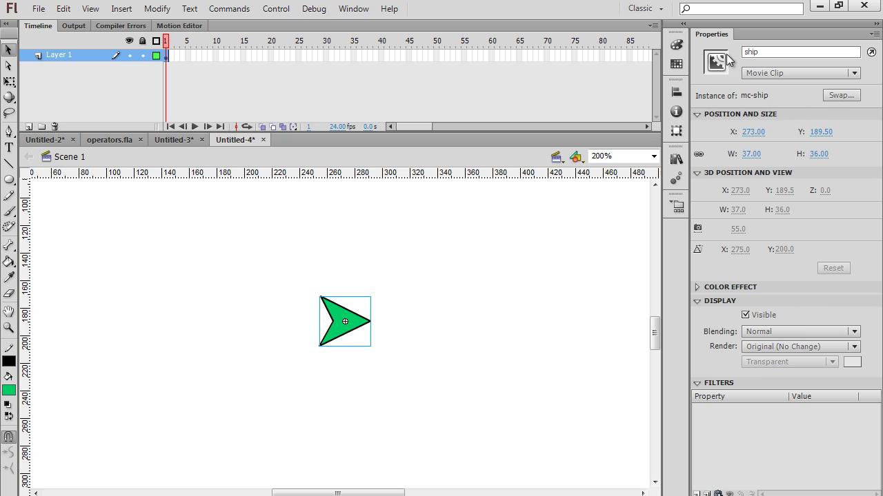
double_click(769, 52)
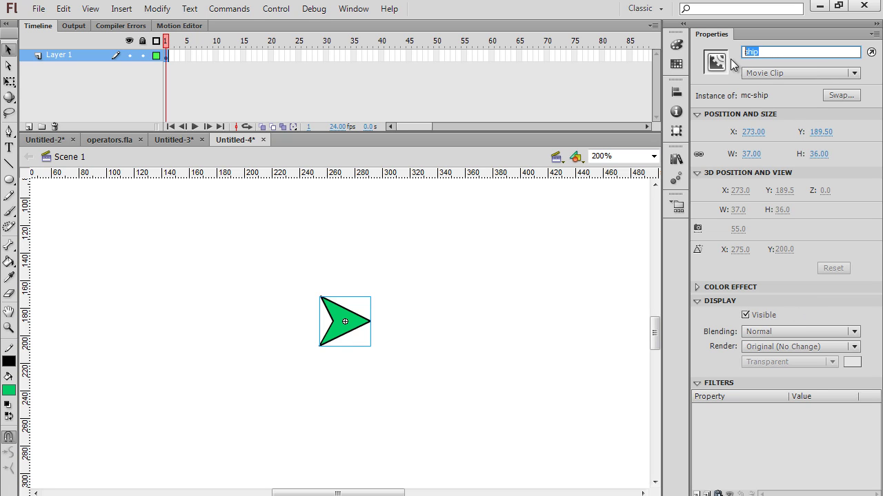
left_click(449, 261)
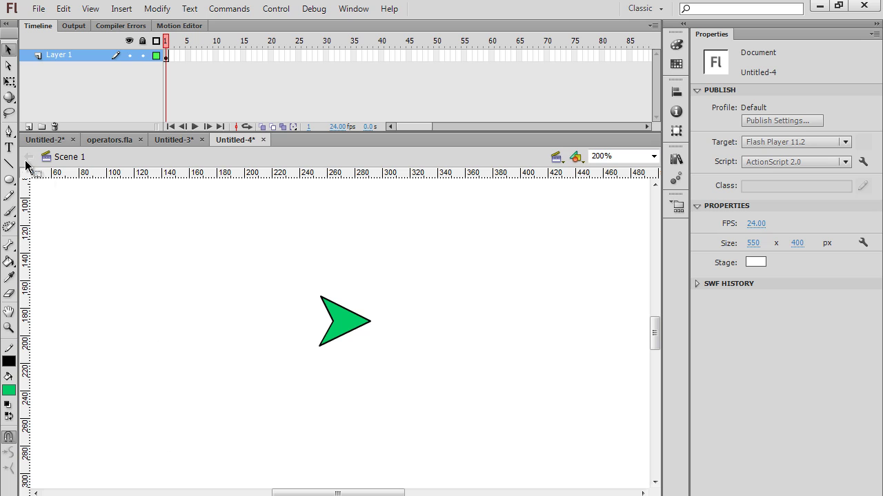
Set the text colour to black and add a 'Thrust' label on the stage.
left_click(8, 148)
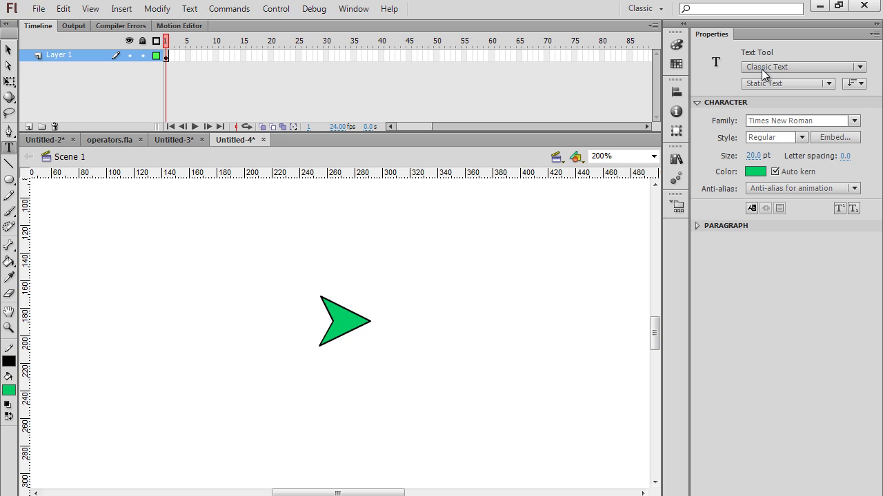
left_click(751, 171)
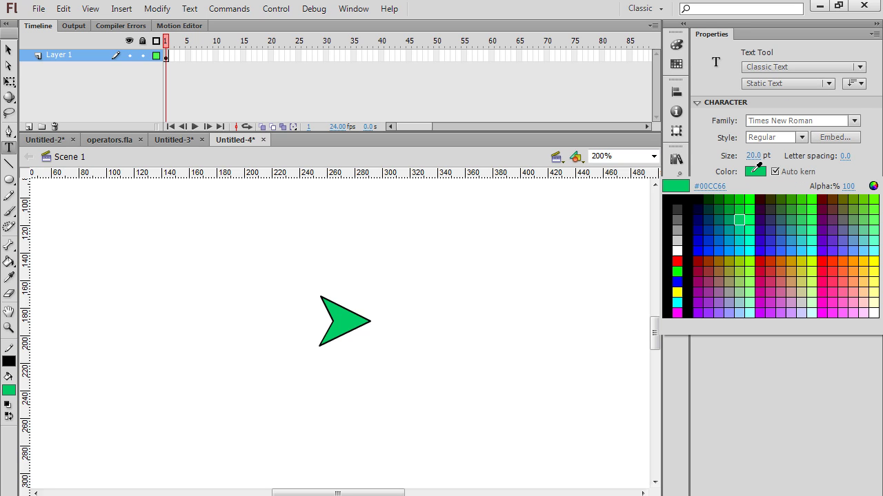
left_click(679, 203)
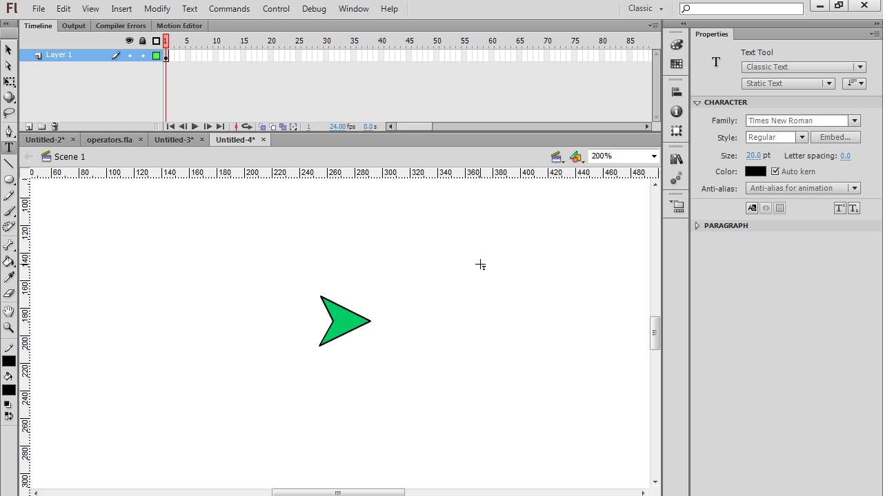
left_click(154, 259)
type("Thrust")
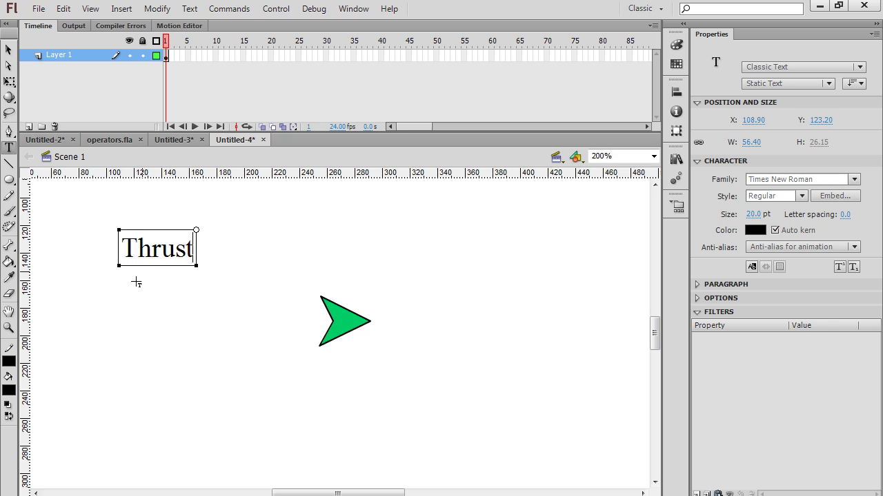
left_click(8, 50)
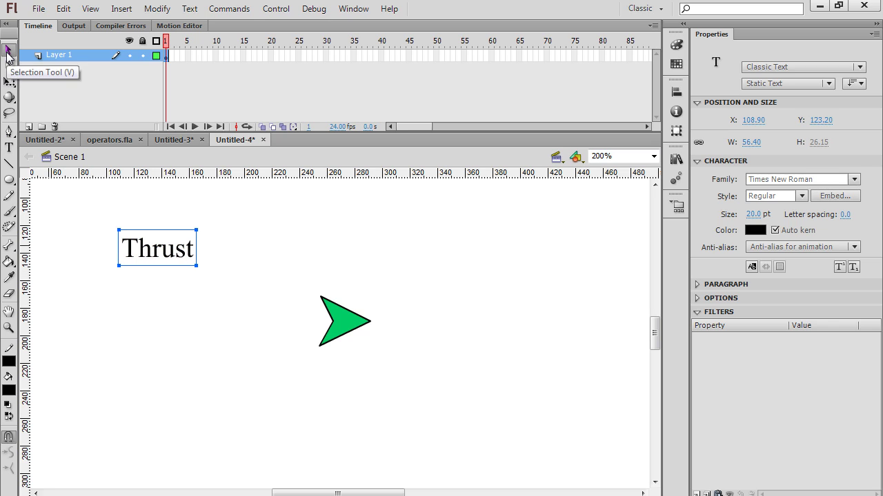
Add a 'Stop' text label below Thrust.
left_click(8, 147)
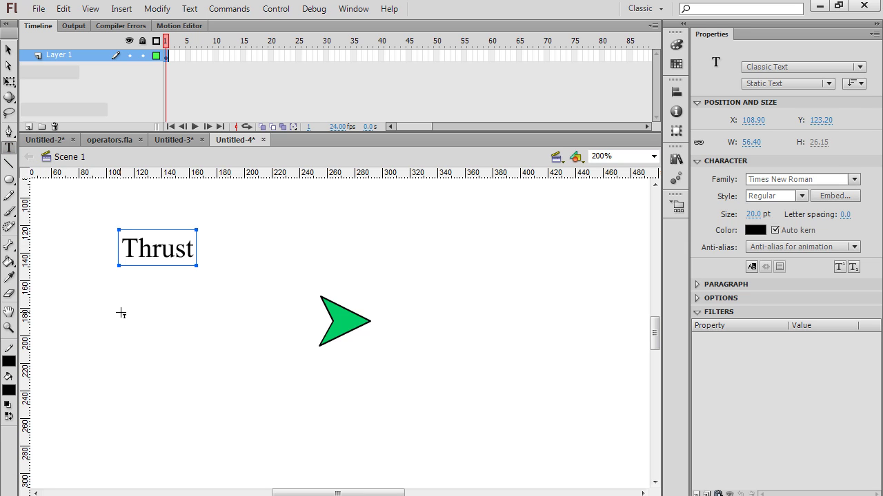
key("ctrl+shift+a")
left_click(124, 316)
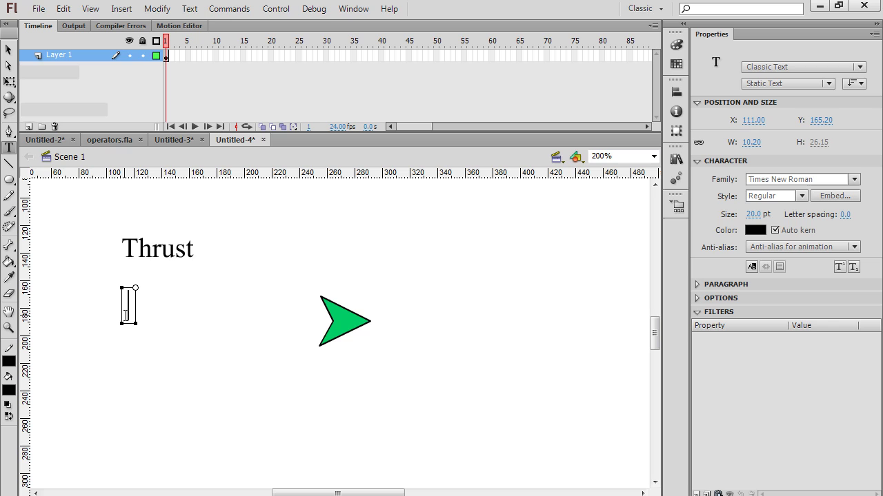
type("Stop")
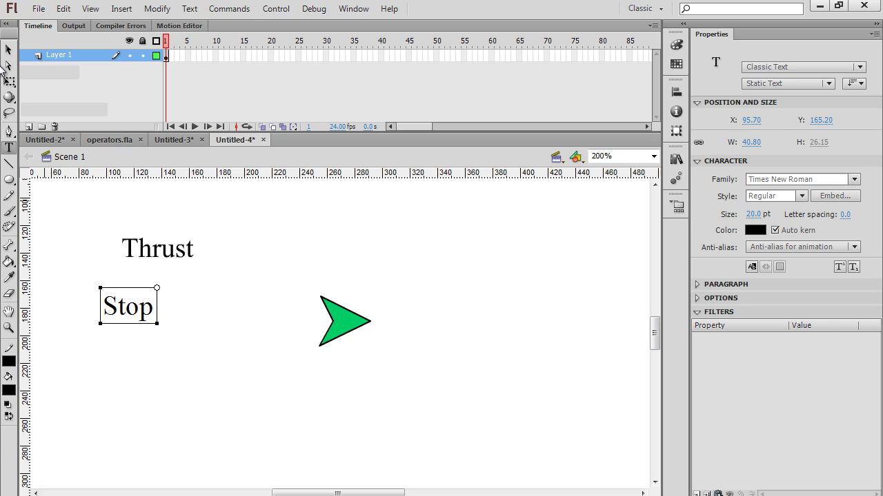
left_click(8, 50)
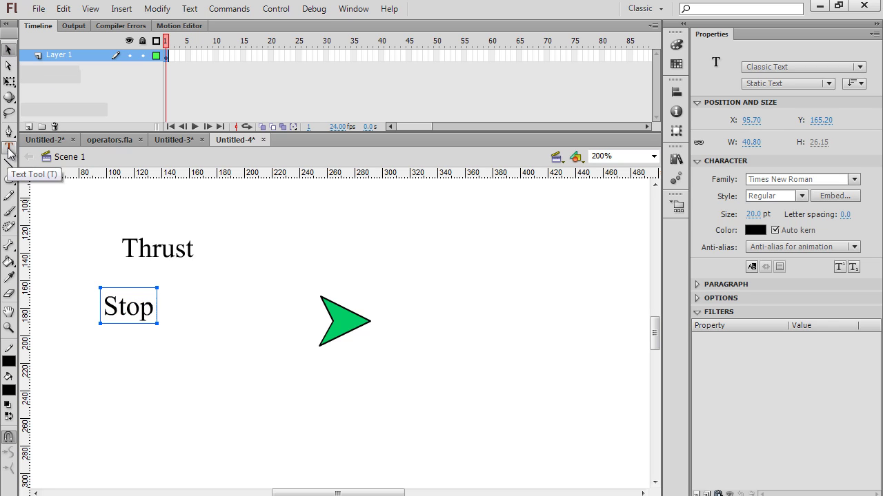
left_click(58, 229)
Add a 'Shield' text label below Stop, correcting the typo.
left_click(9, 149)
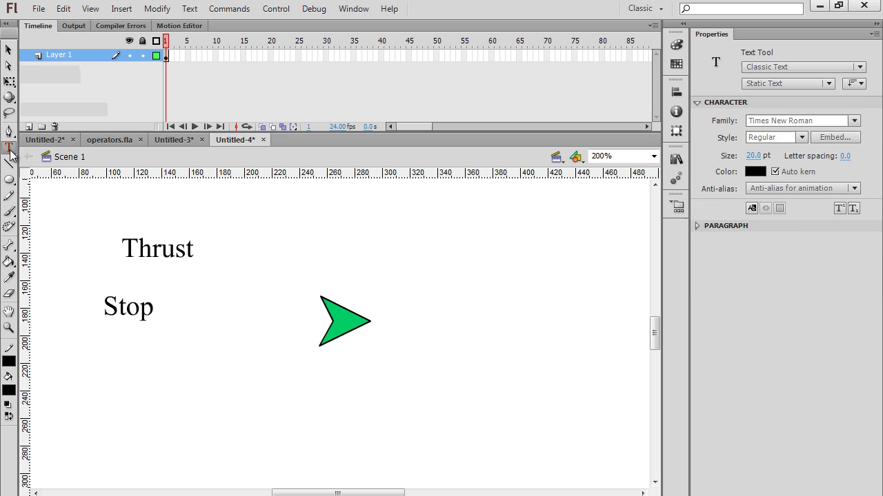
left_click(128, 382)
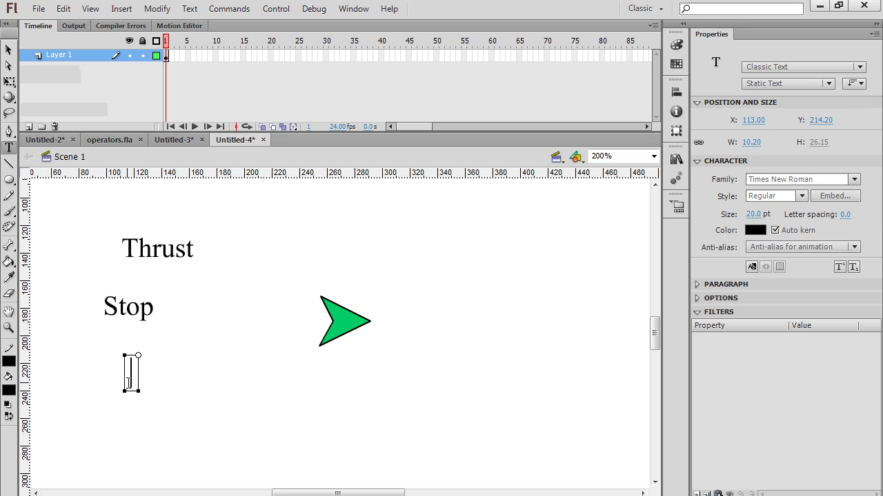
type("Shiels")
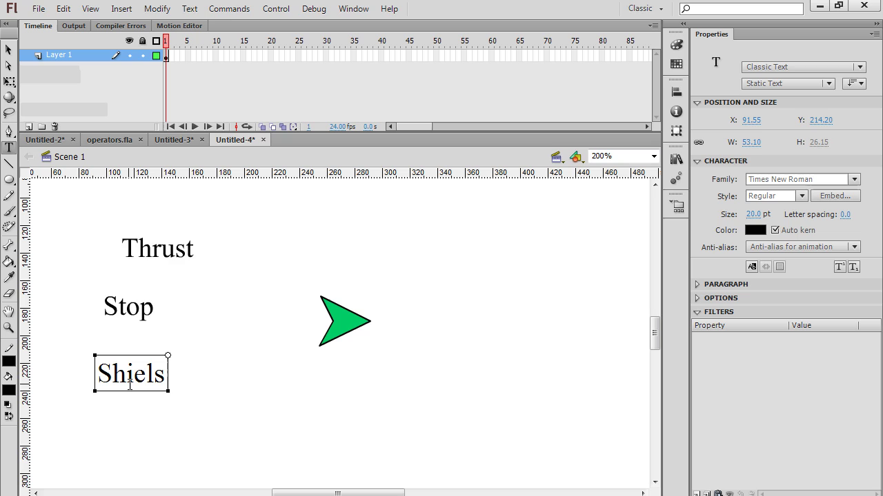
key("BackSpace")
type("ds")
key("BackSpace")
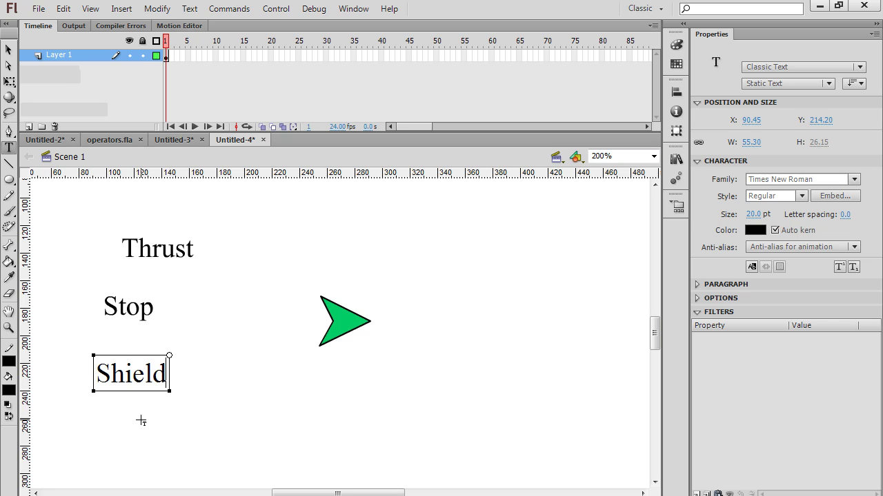
Align the three labels' left edges and space them evenly vertically in the Align panel.
left_click(8, 49)
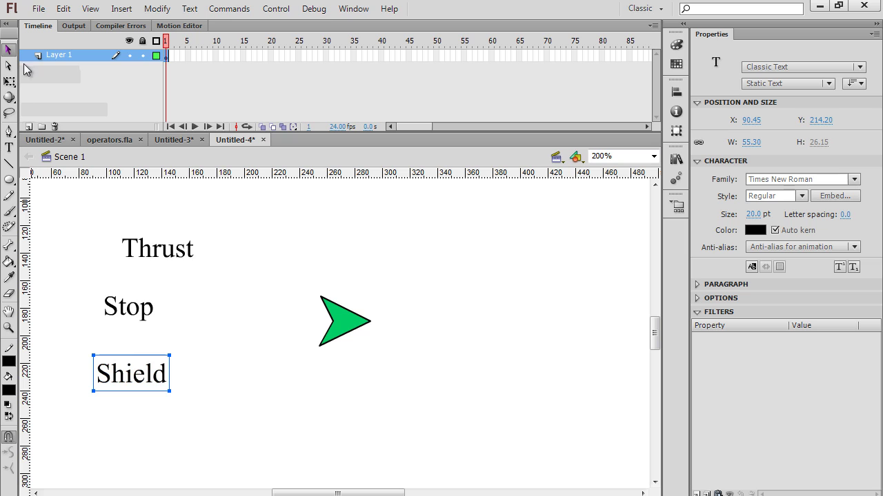
left_click_drag(58, 215, 227, 439)
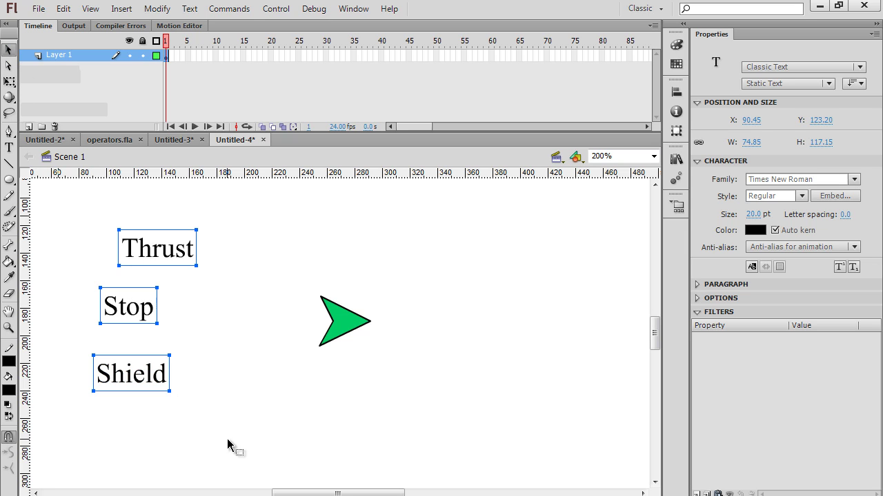
left_click(678, 97)
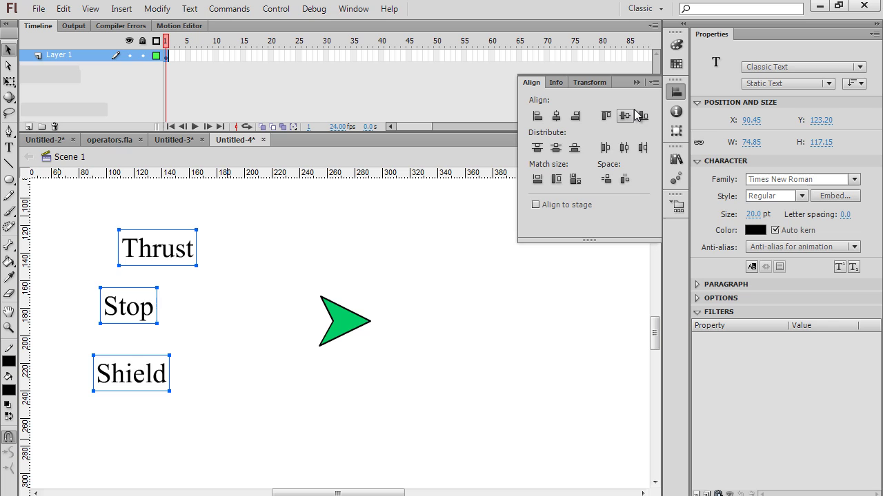
left_click(536, 117)
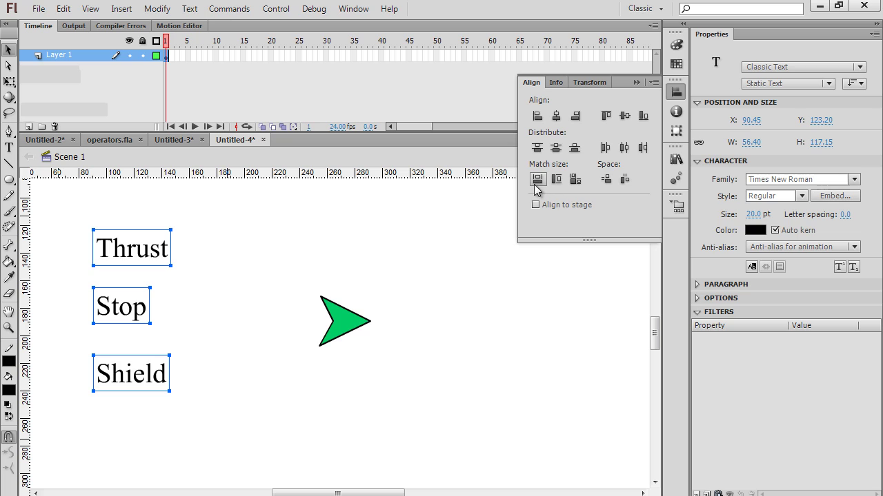
left_click(606, 182)
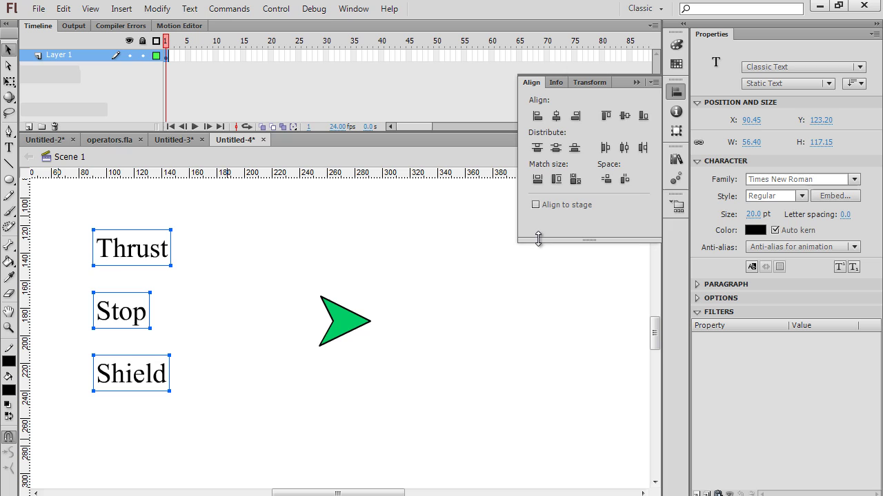
left_click(249, 385)
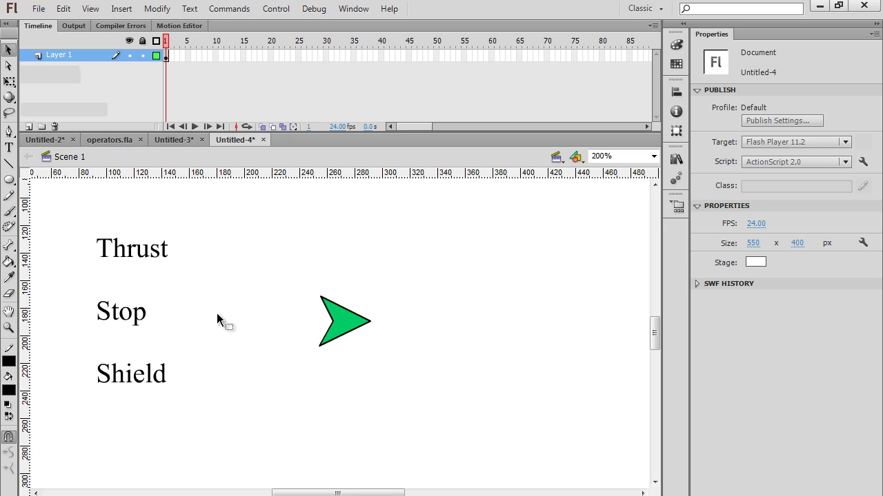
Convert the Thrust label into a button symbol named btn1.
left_click(140, 255)
left_click(158, 9)
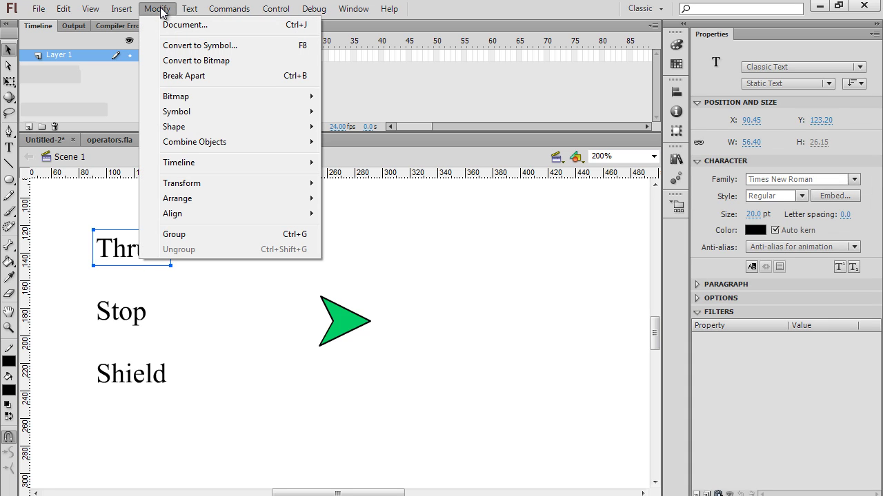
left_click(174, 46)
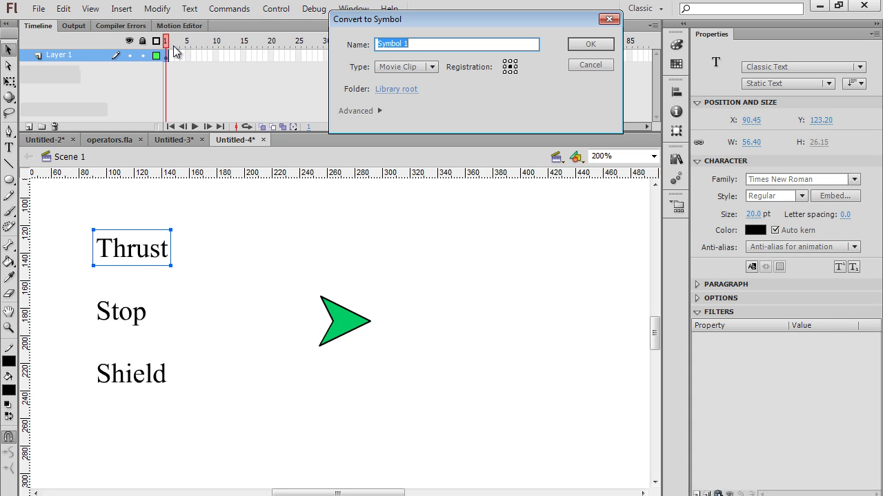
left_click(433, 67)
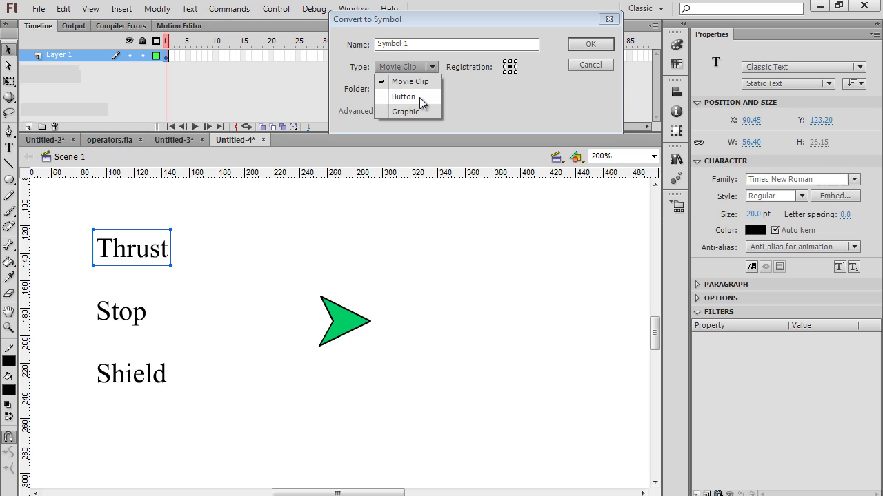
left_click(419, 97)
left_click(390, 44)
key("ctrl+a")
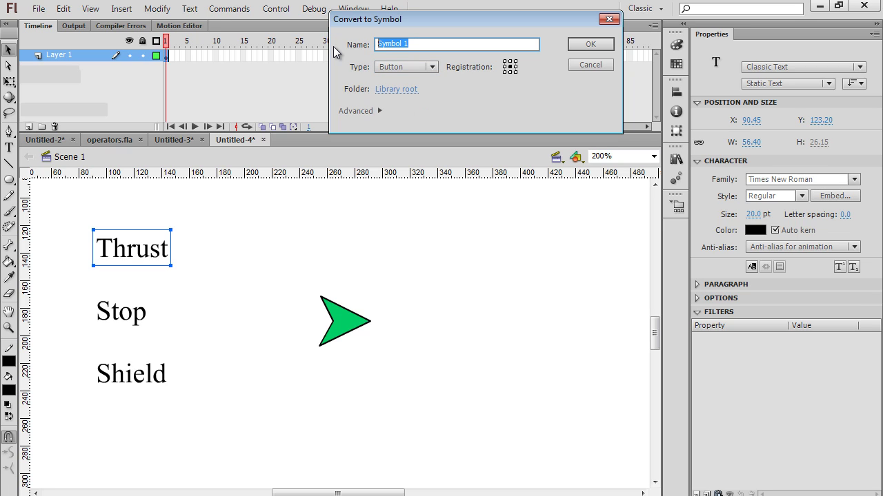
type("btn1")
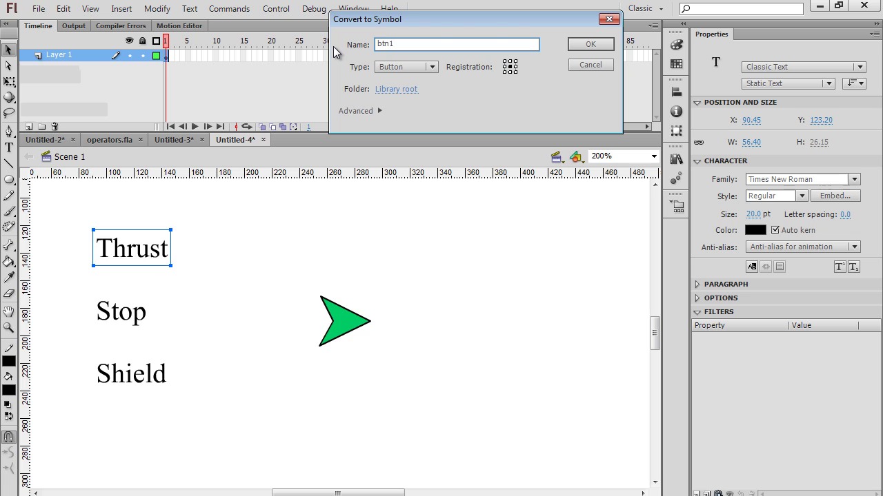
key("Return")
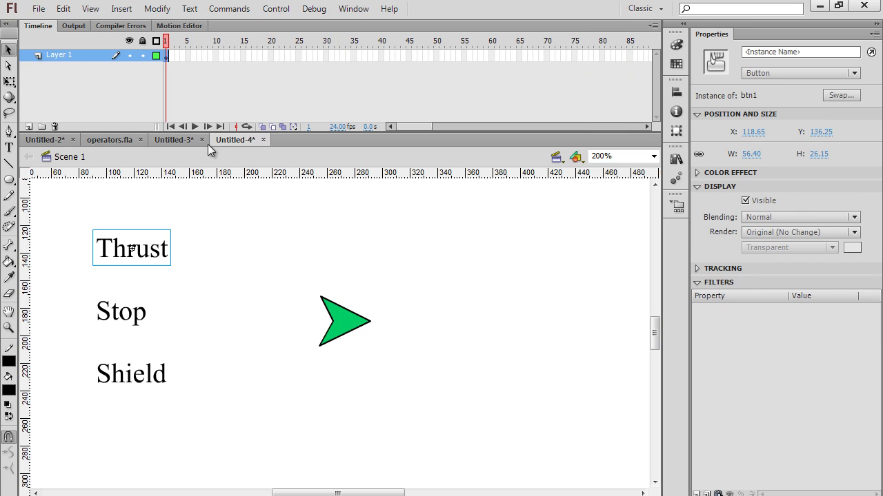
Convert the Stop label into a button symbol named btn2.
left_click(144, 324)
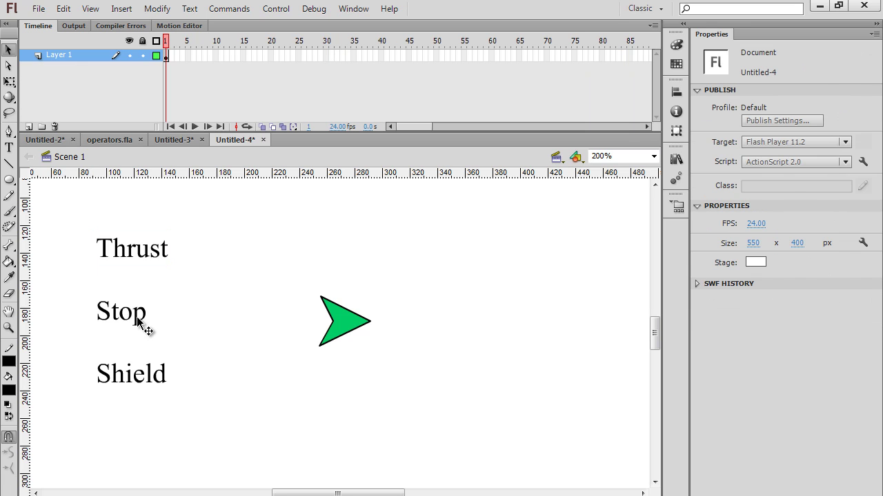
left_click(144, 325)
left_click(157, 8)
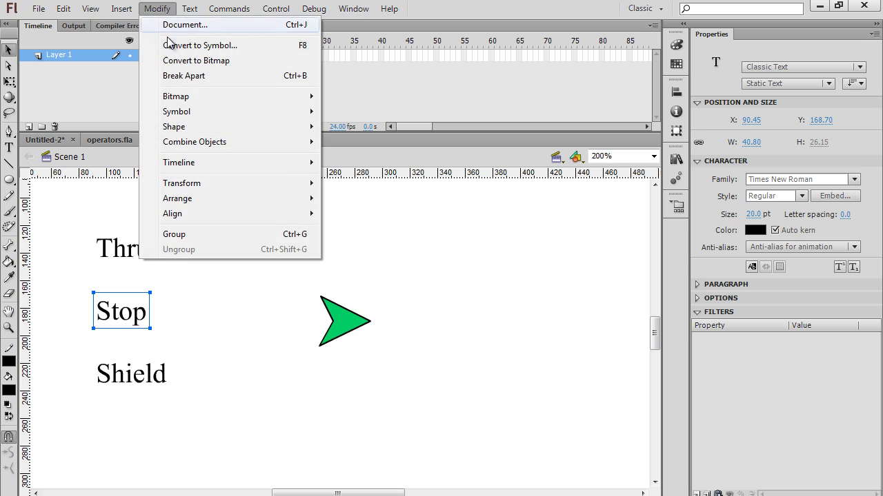
left_click(175, 45)
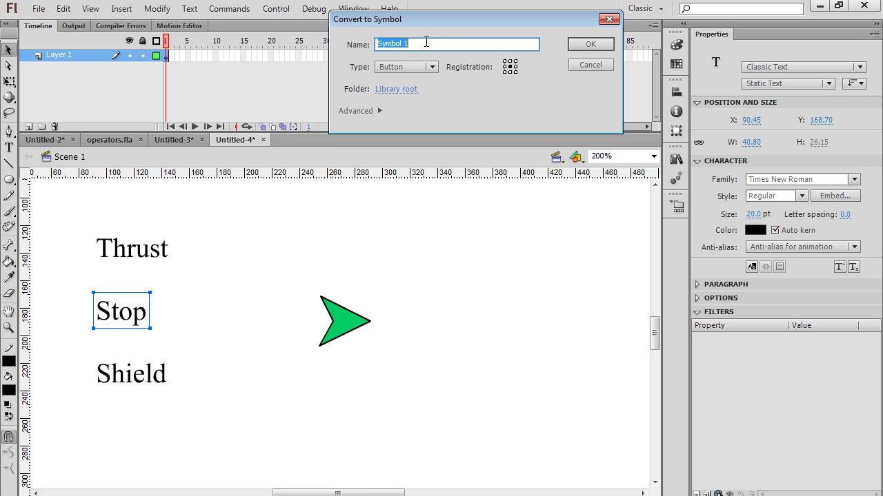
left_click(417, 67)
left_click(405, 96)
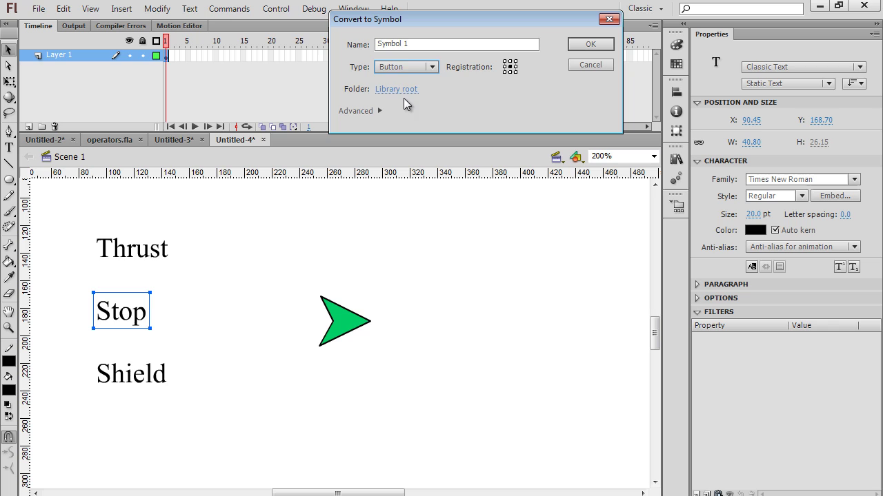
left_click_drag(404, 43, 319, 55)
type("btn2")
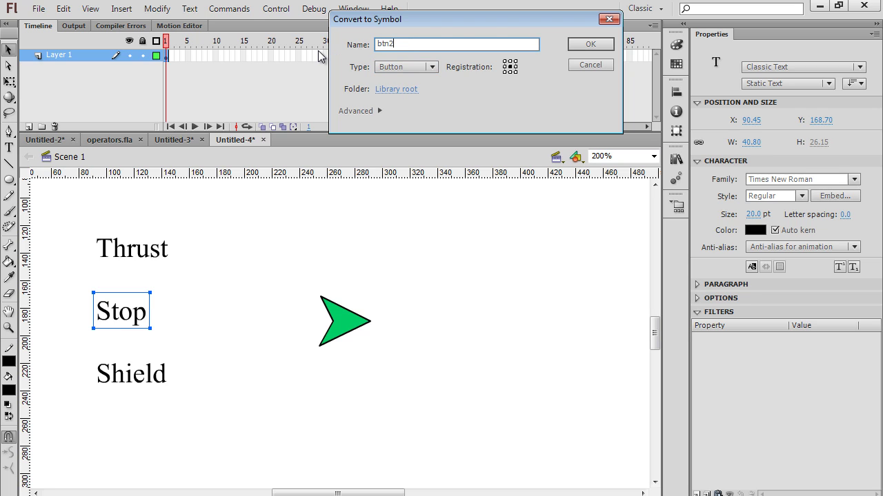
key("Return")
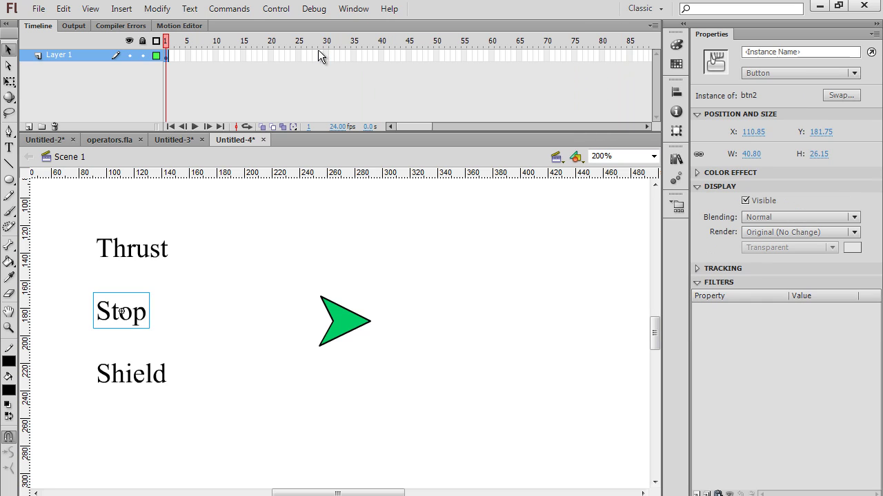
Convert the Shield label via Modify > Convert to Symbol into button btn3.
left_click(121, 385)
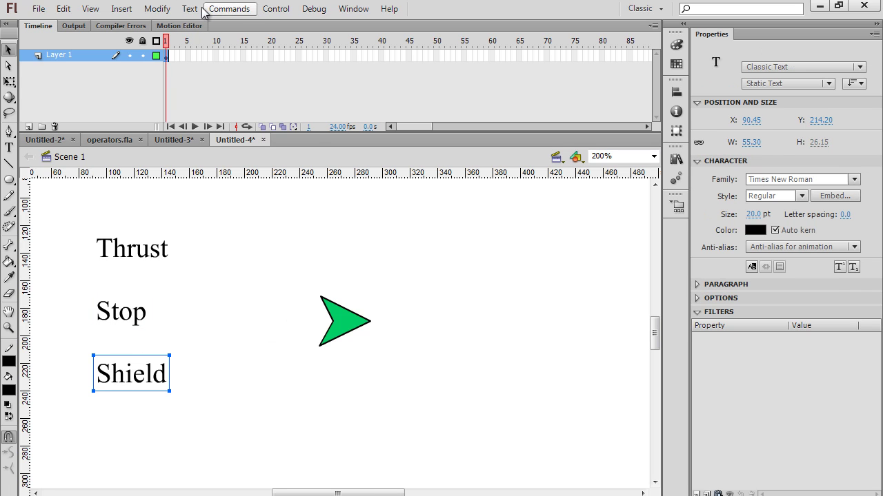
left_click(155, 8)
left_click(169, 41)
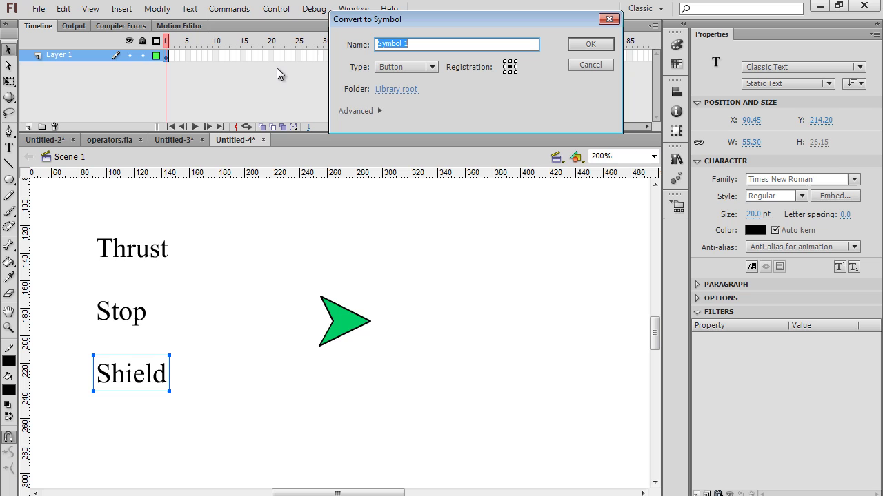
type("btn3")
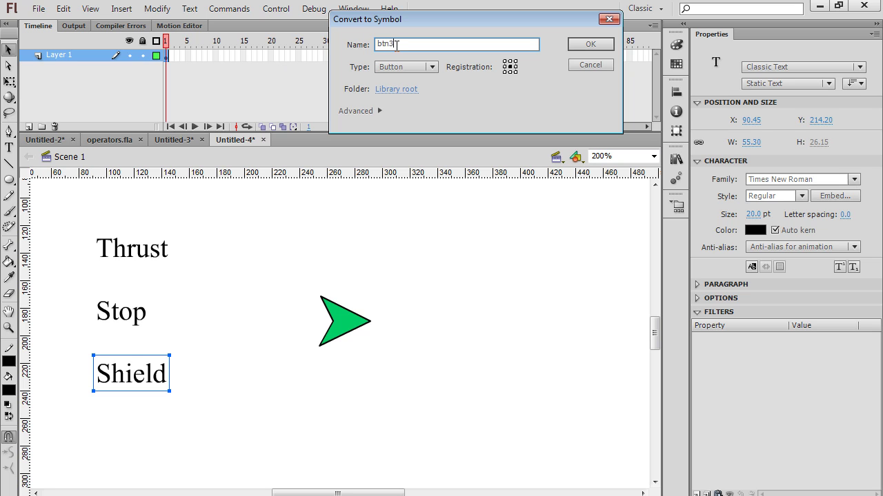
key("Return")
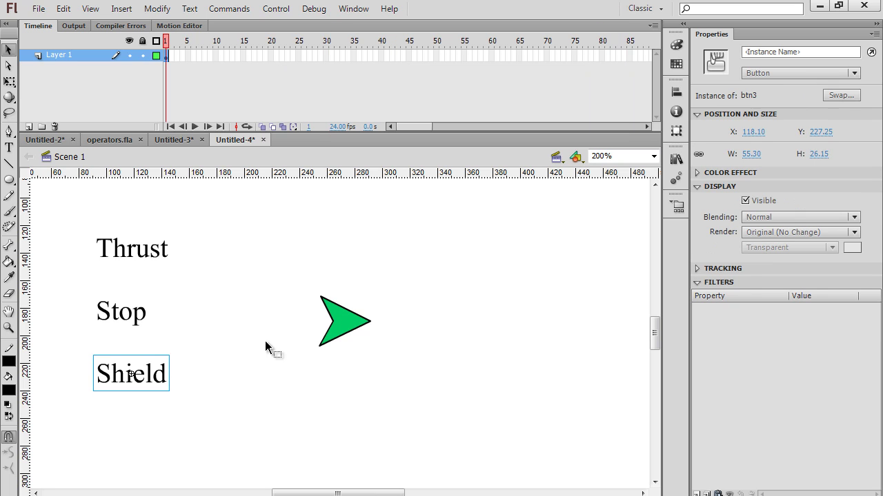
Select the Thrust, Stop and Shield buttons in turn to inspect their properties.
left_click(207, 338)
left_click(143, 257)
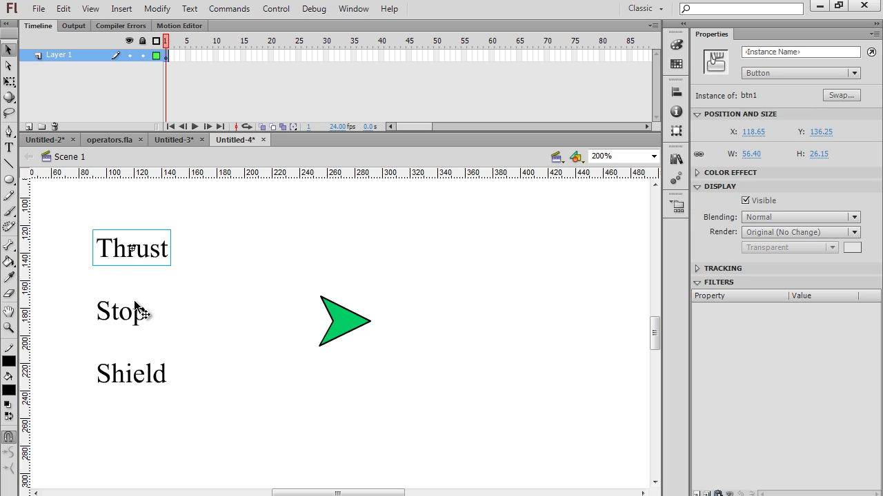
left_click(141, 324)
left_click(138, 376)
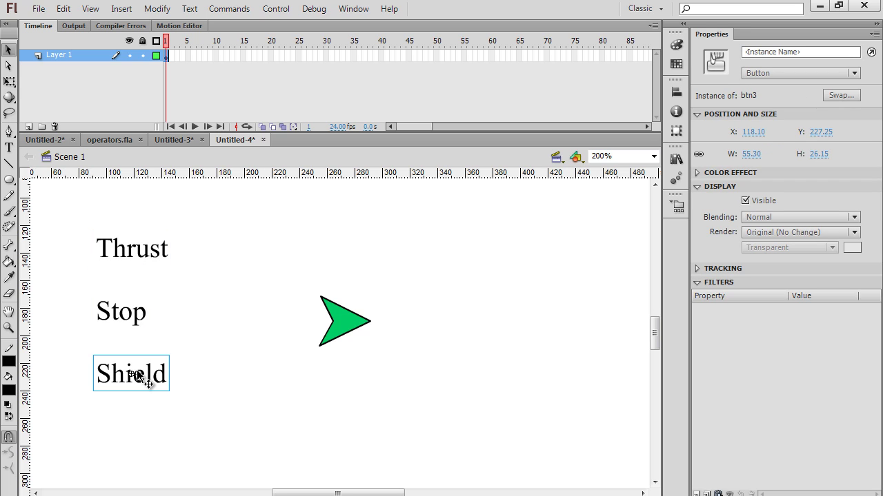
left_click(140, 265)
left_click(144, 322)
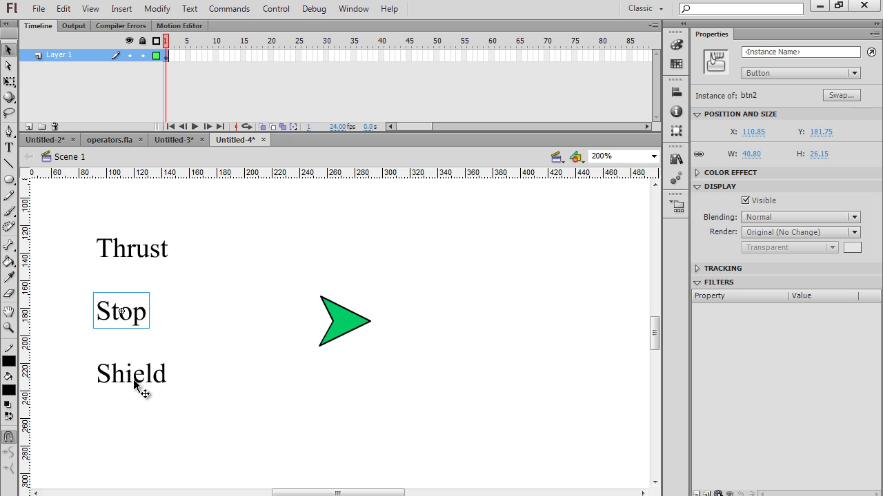
left_click(133, 379)
Give the Thrust button instance name btn1 and the Stop button btn2.
left_click(157, 254)
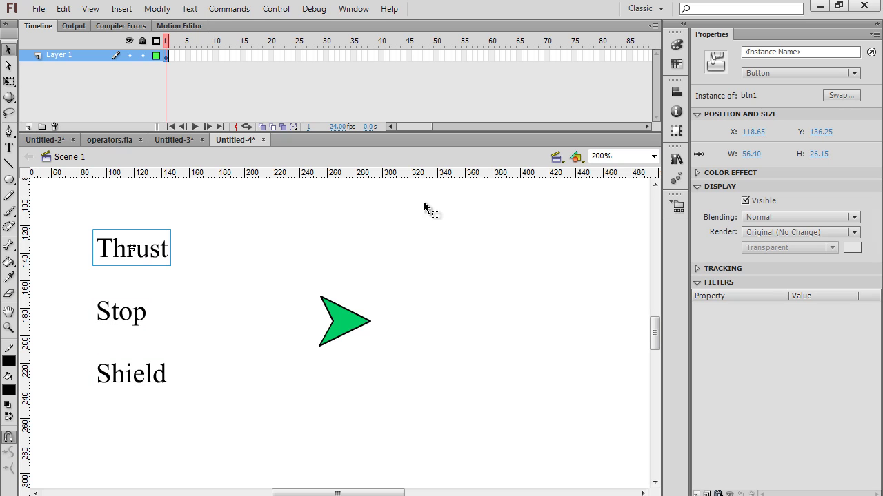
left_click(749, 52)
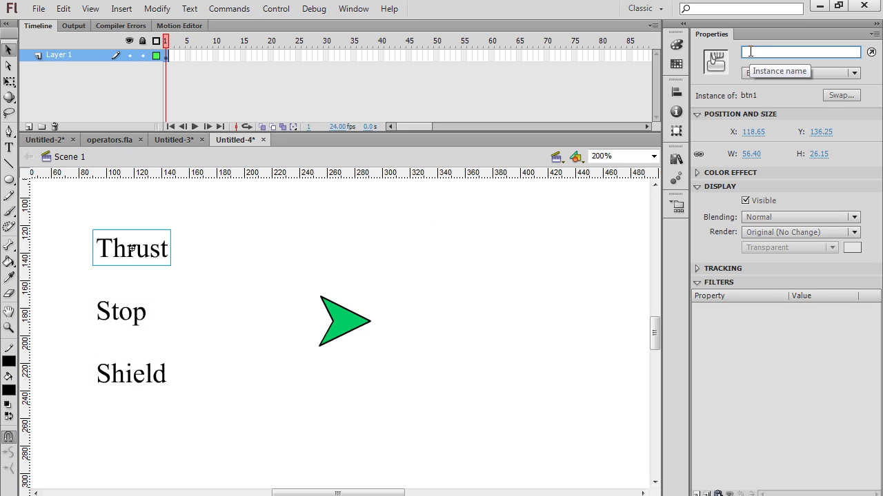
type("btn1")
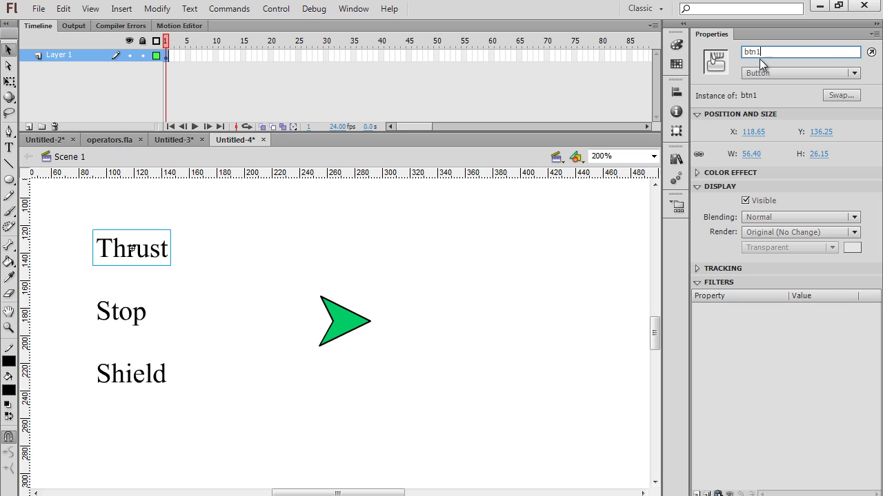
left_click(142, 320)
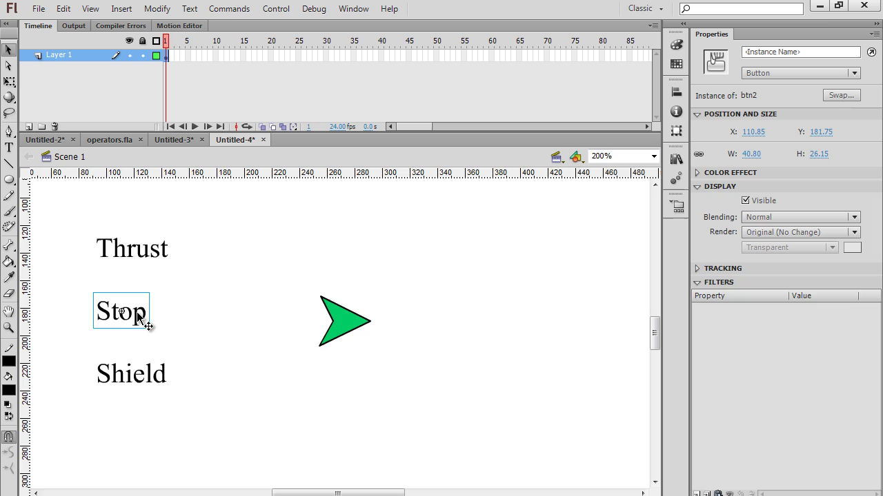
left_click(744, 53)
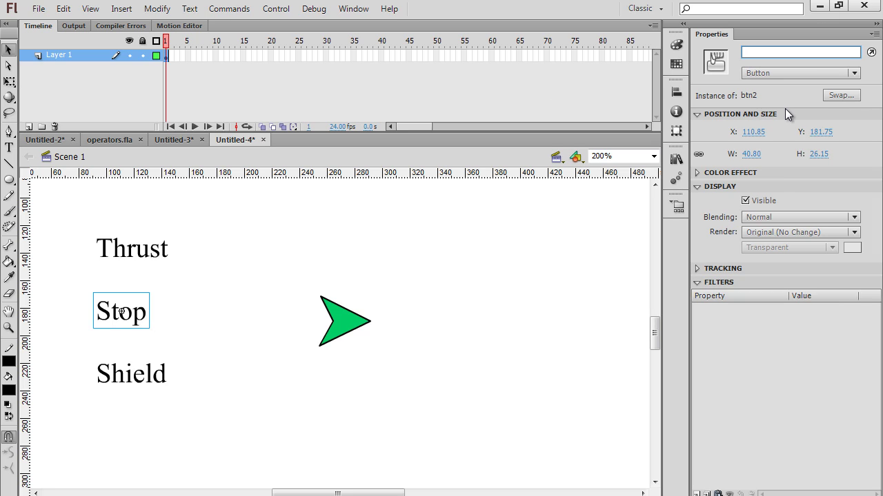
type("btn2")
key("Return")
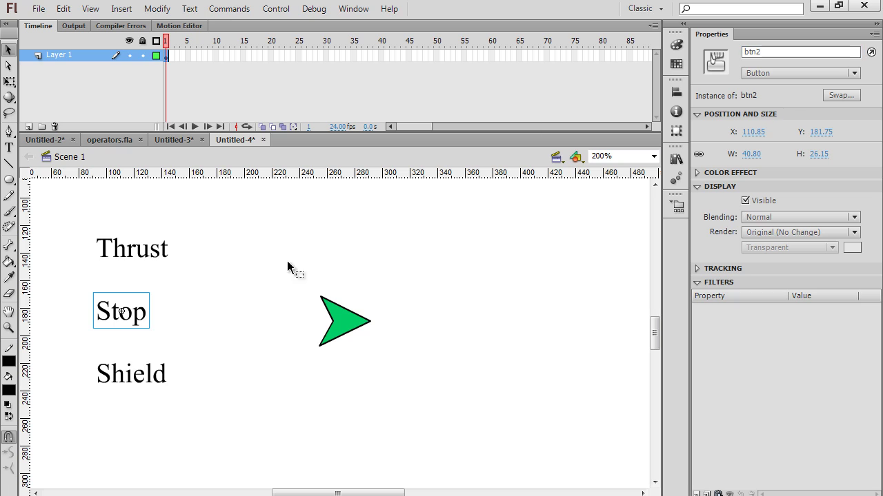
Name the Shield button instance btn3, then check the Stop, Shield and Thrust names.
left_click(126, 378)
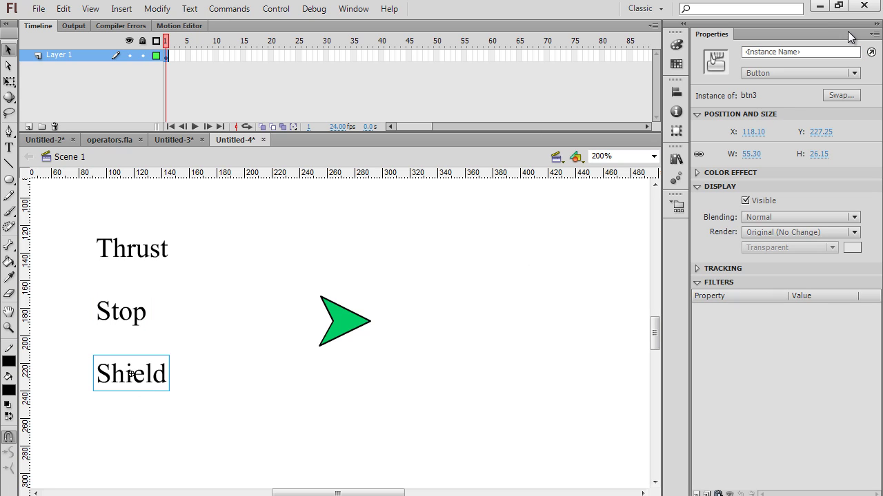
left_click(747, 53)
type("btn")
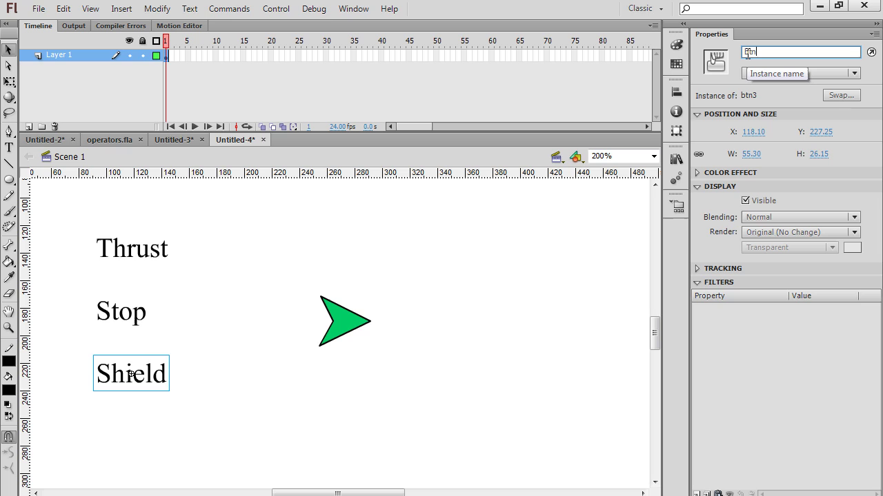
type("3")
key("Return")
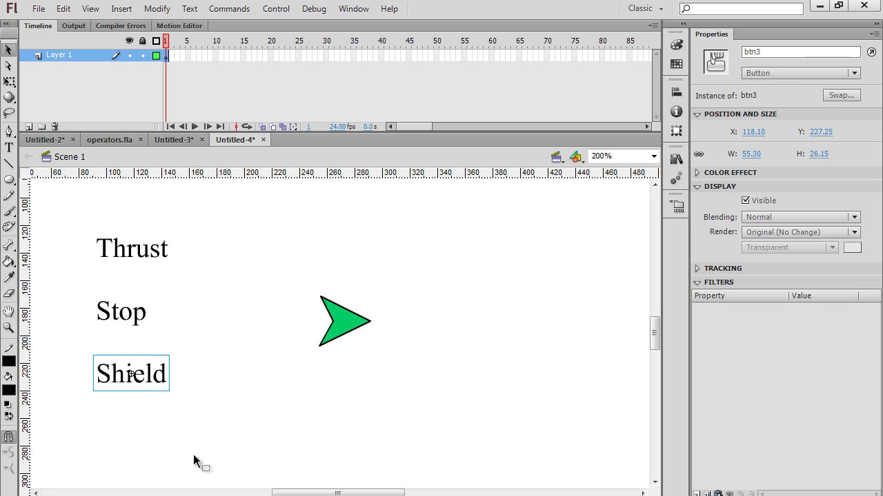
left_click(127, 323)
left_click(132, 378)
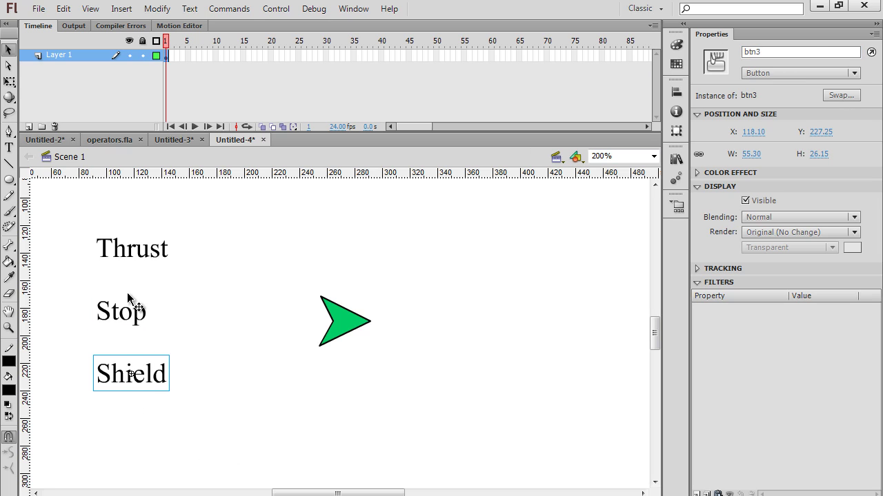
left_click(136, 256)
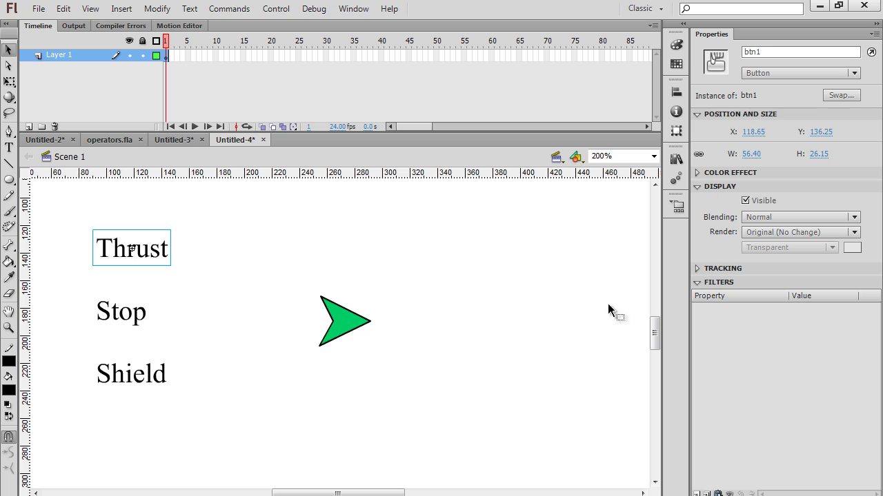
left_click(218, 309)
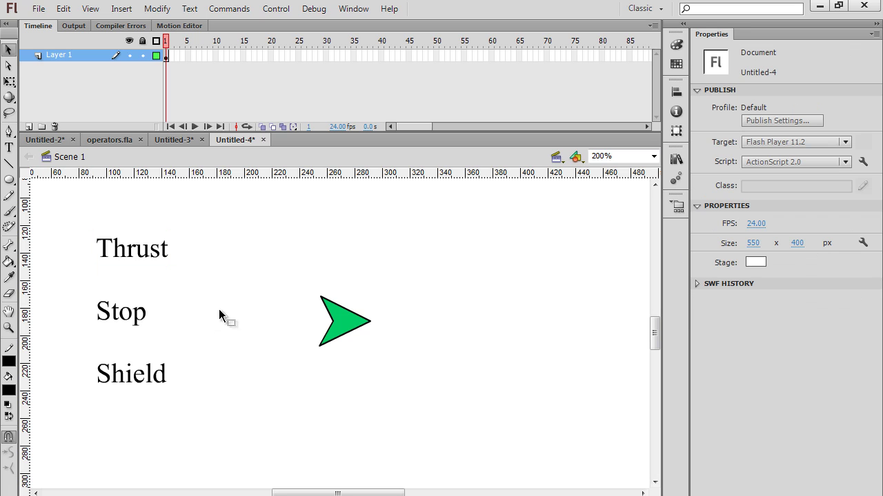
left_click(677, 161)
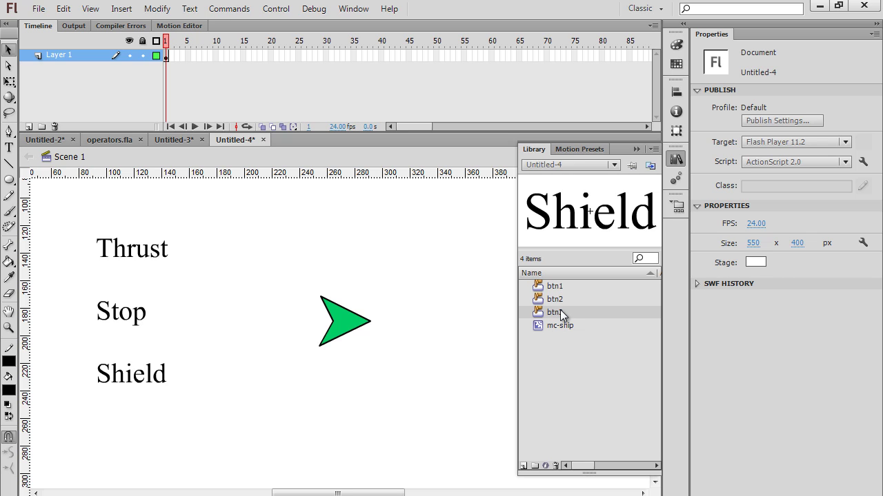
left_click(549, 327)
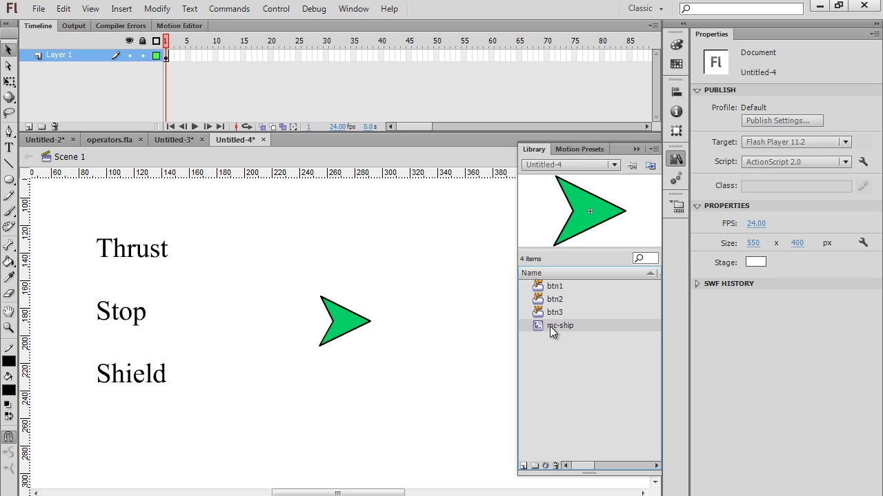
left_click(552, 312)
left_click(555, 288)
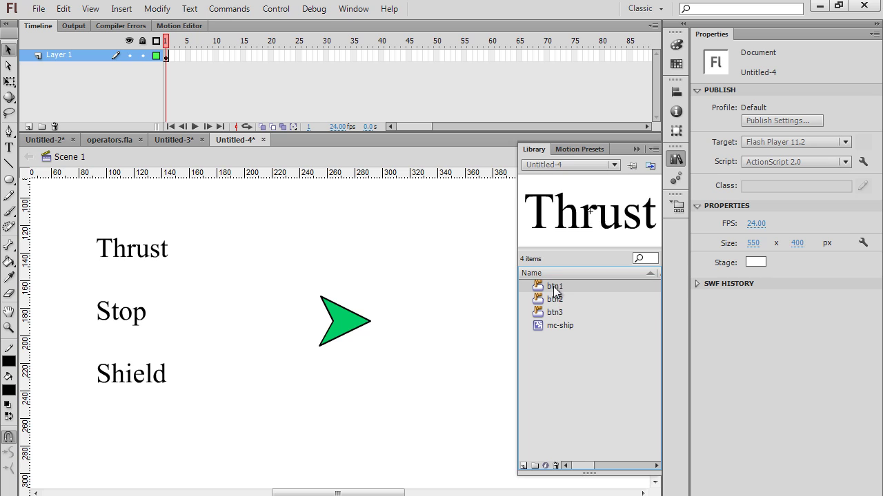
left_click(635, 150)
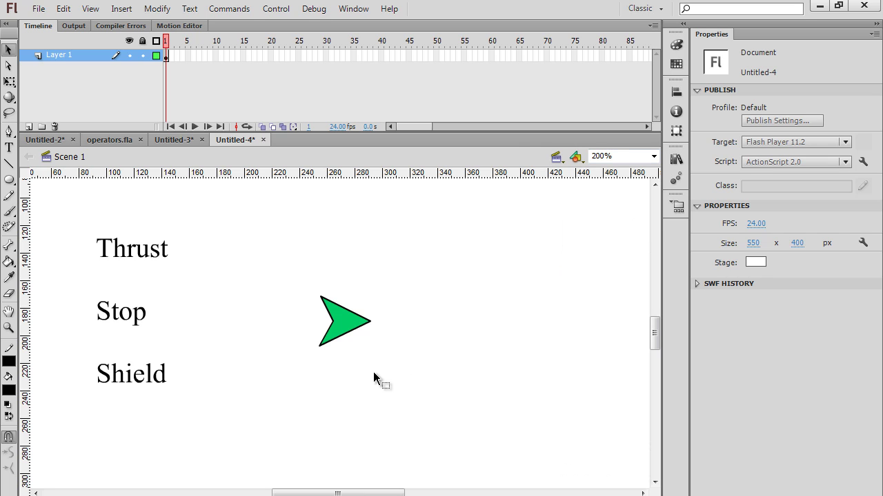
left_click(113, 253)
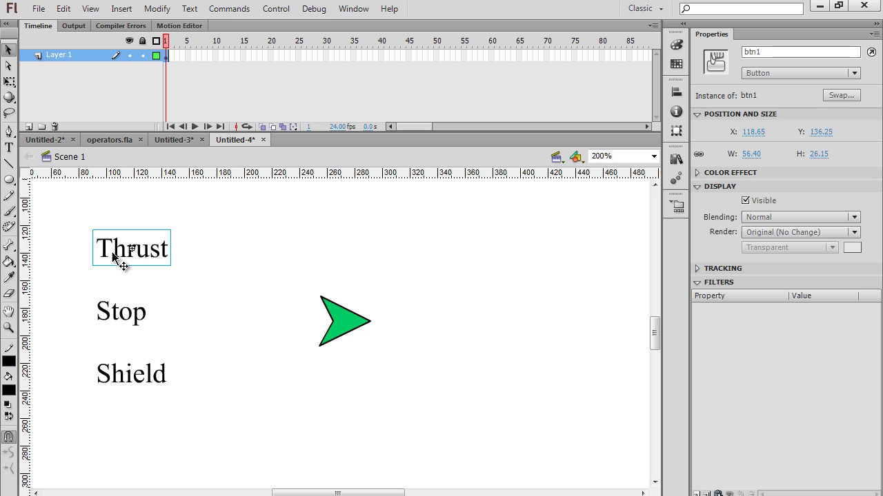
left_click(118, 314)
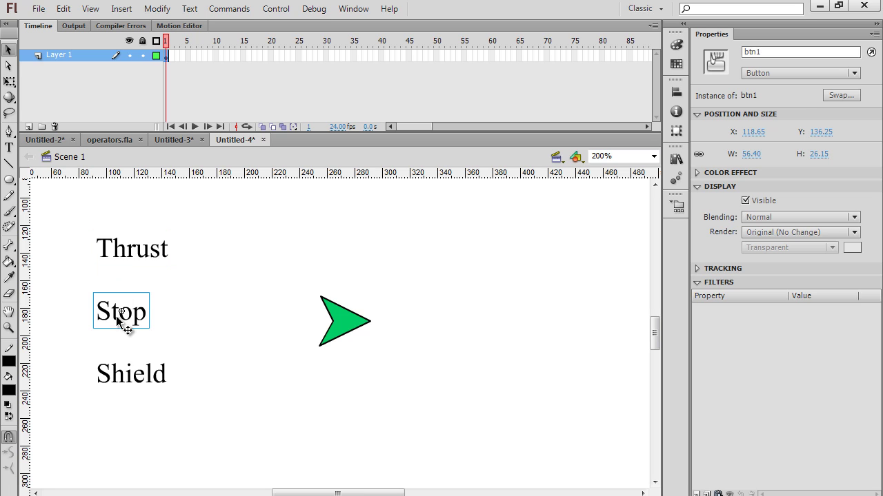
left_click(134, 379)
left_click(239, 384)
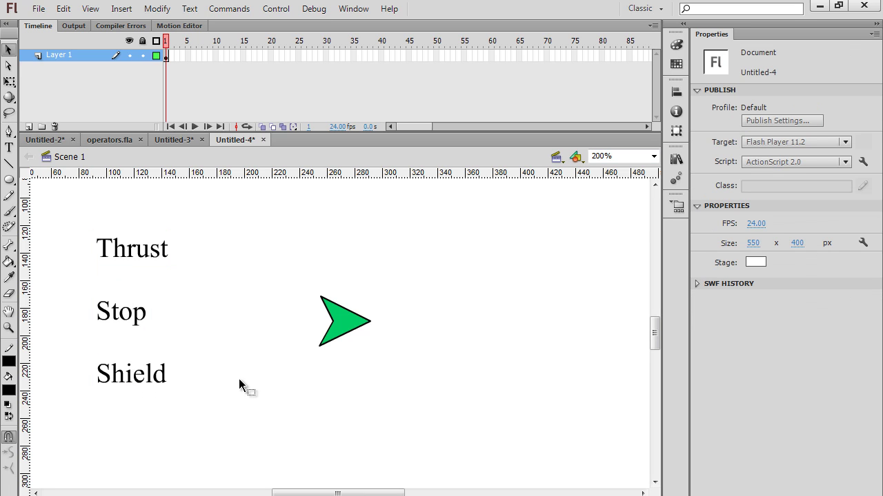